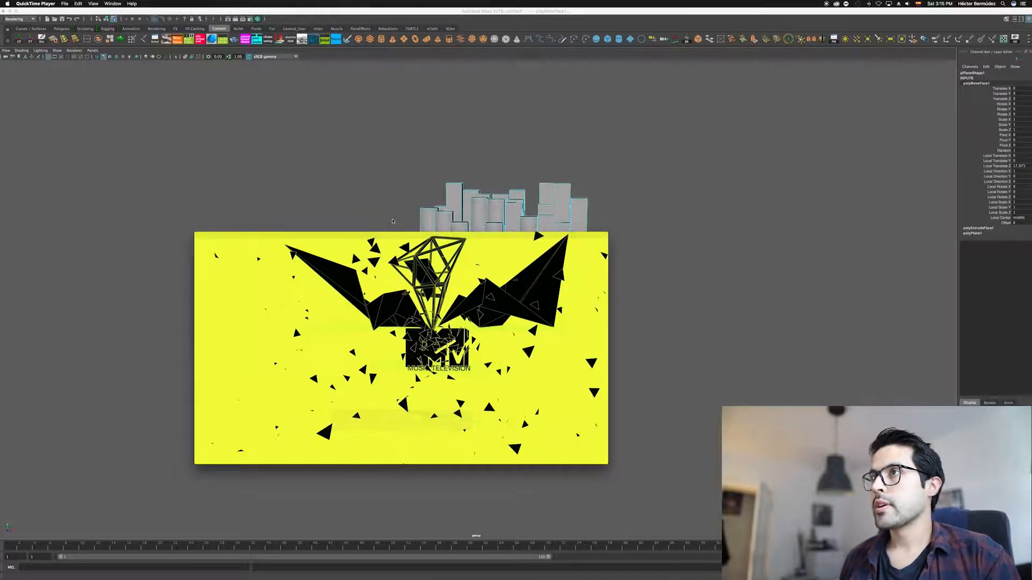
Step: Return to Maya and start a new, empty scene in place of the extruded plane
left_click(391, 221)
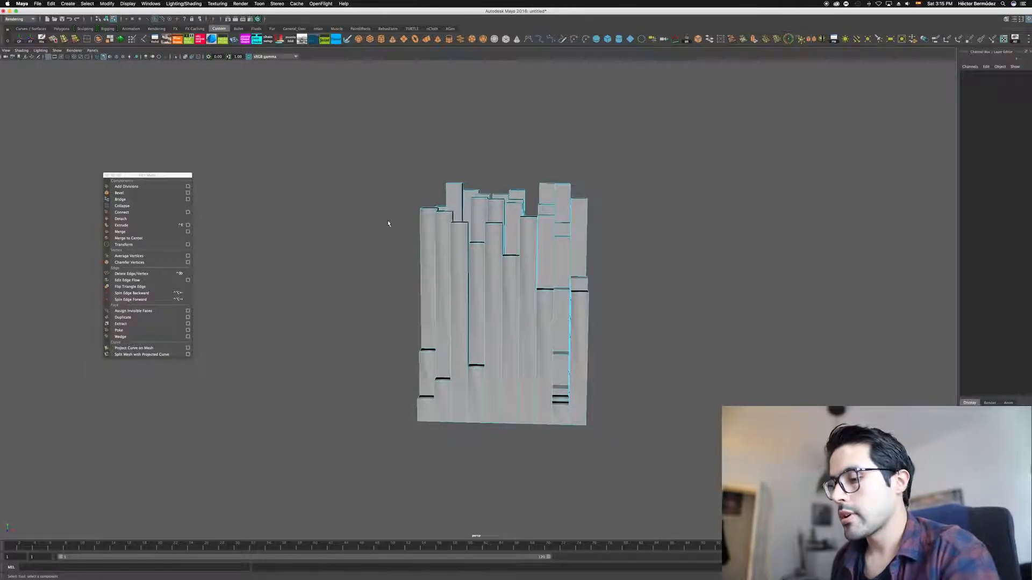
key("ctrl+n")
left_click(506, 296)
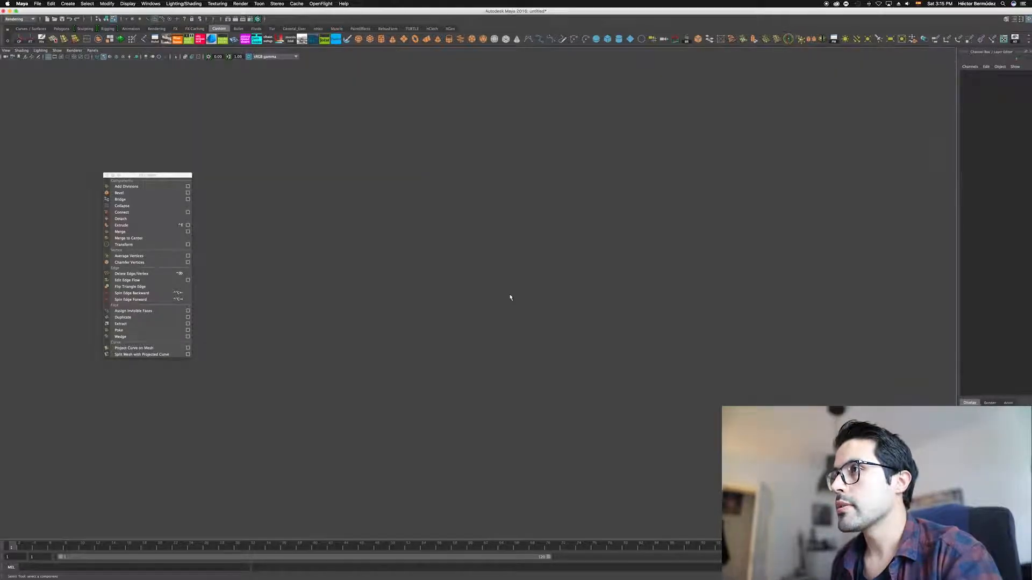
Step: Switch to QuickTime Player, play the yellow MTV reference clip from its beginning, close it and return to Maya
key("super+Tab")
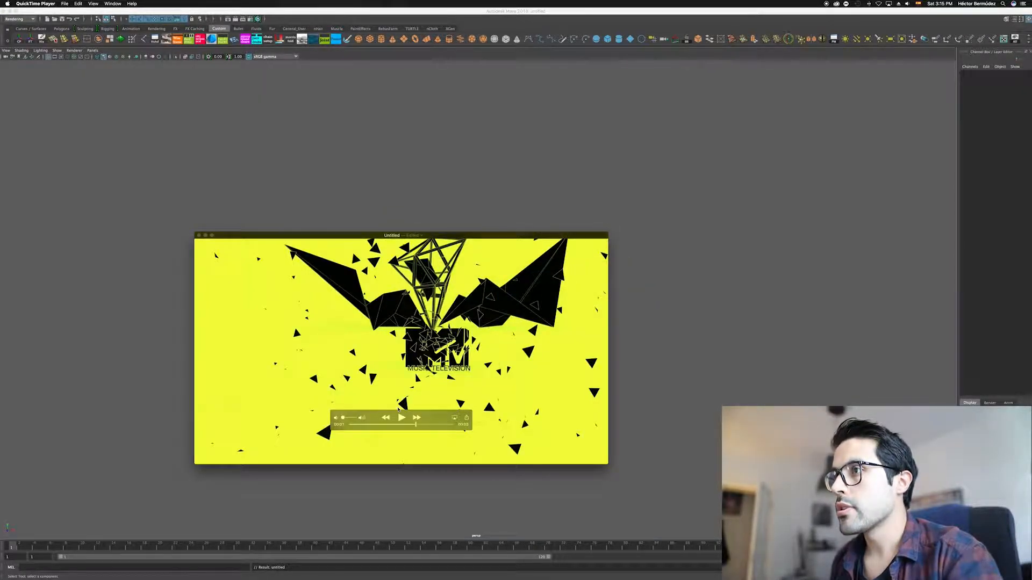
left_click_drag(406, 426, 314, 426)
left_click_drag(399, 420, 399, 449)
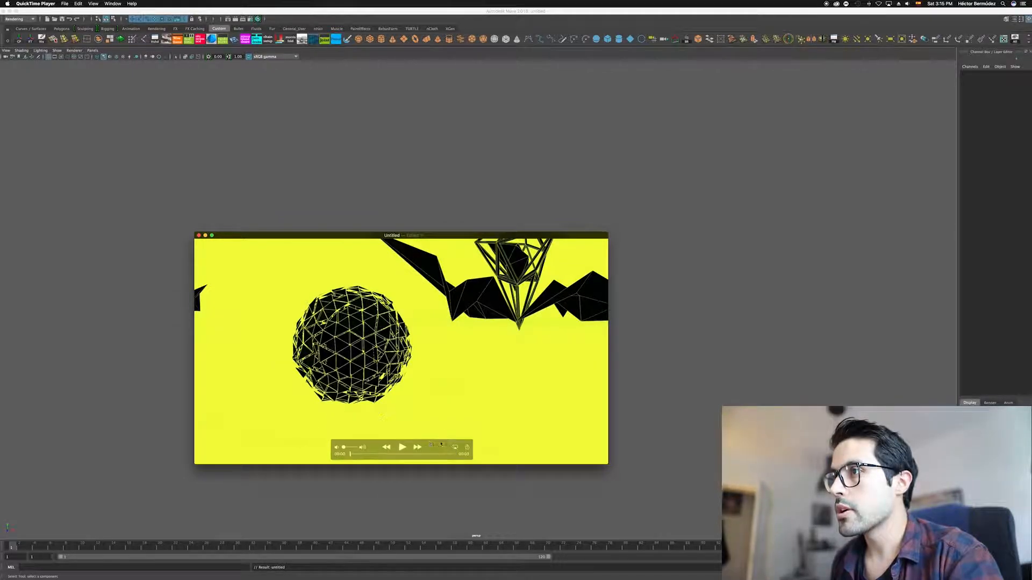
left_click(401, 447)
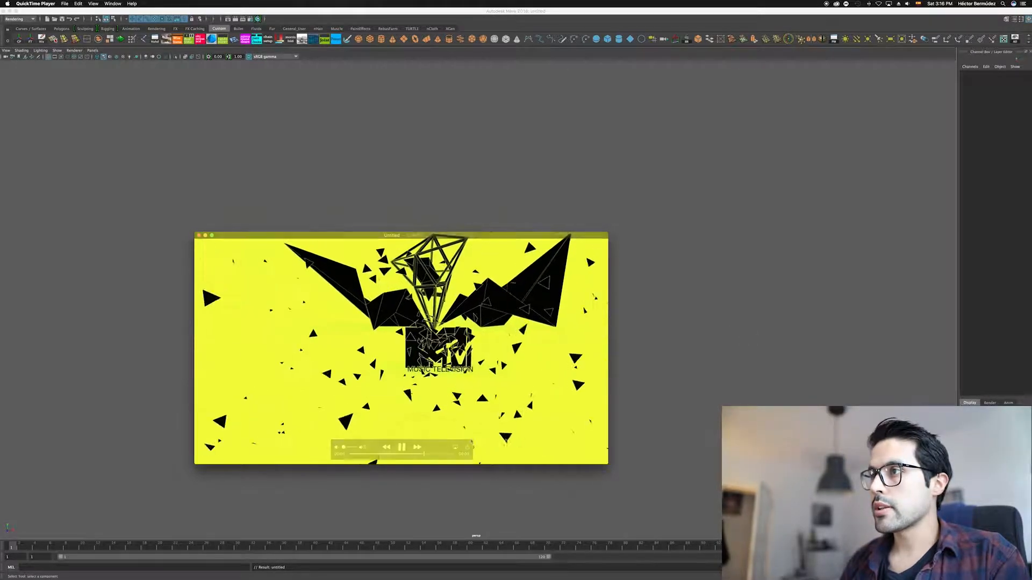
left_click(401, 448)
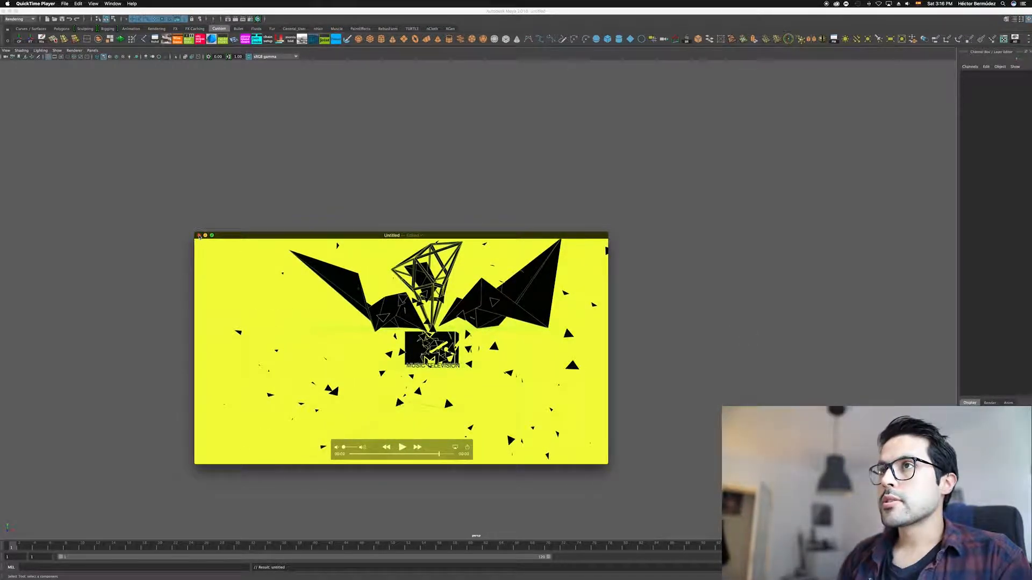
left_click(199, 235)
left_click(376, 311)
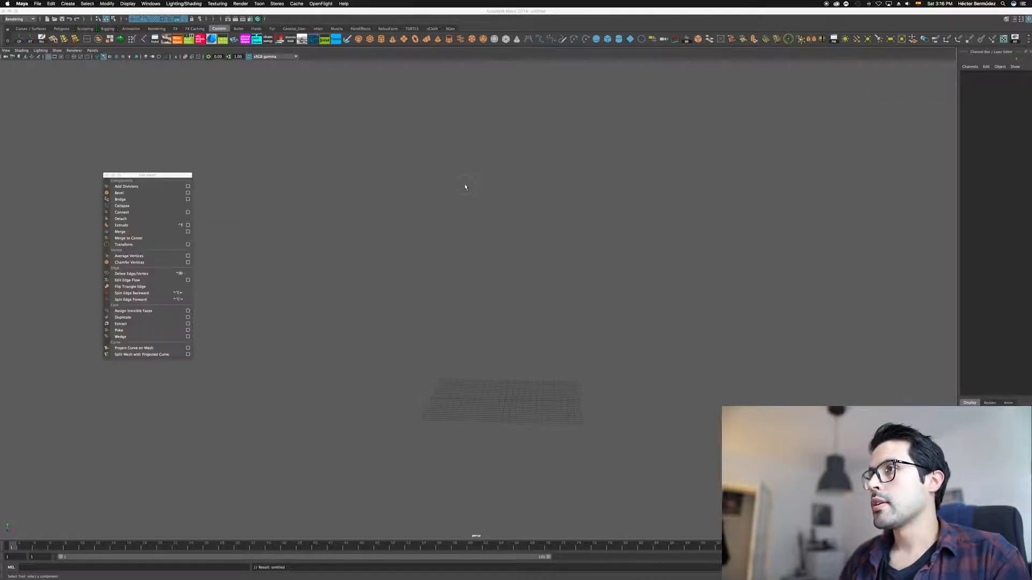
Step: Close the floating Edit Mesh window, create a polygon sphere at the grid centre and scale it uniformly to about 8
middle_click_drag(515, 406, 457, 340, "alt")
right_click_drag(431, 335, 599, 313, "alt")
middle_click_drag(598, 313, 511, 306, "alt")
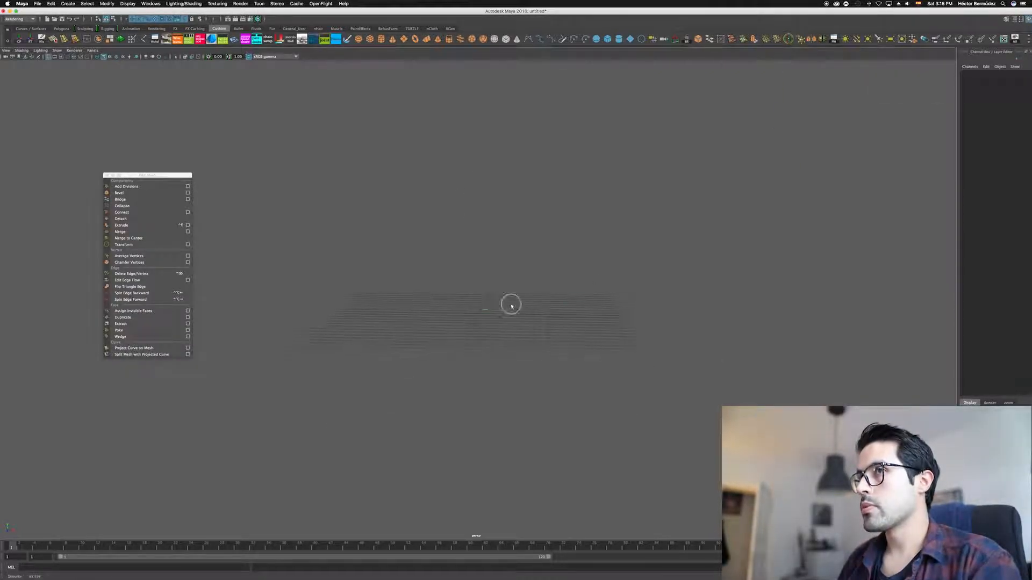
left_click(106, 175)
right_click_drag(495, 307, 525, 309, "shift")
key("r")
left_click_drag(476, 336, 675, 290)
middle_click_drag(507, 283, 533, 311, "alt")
key("q")
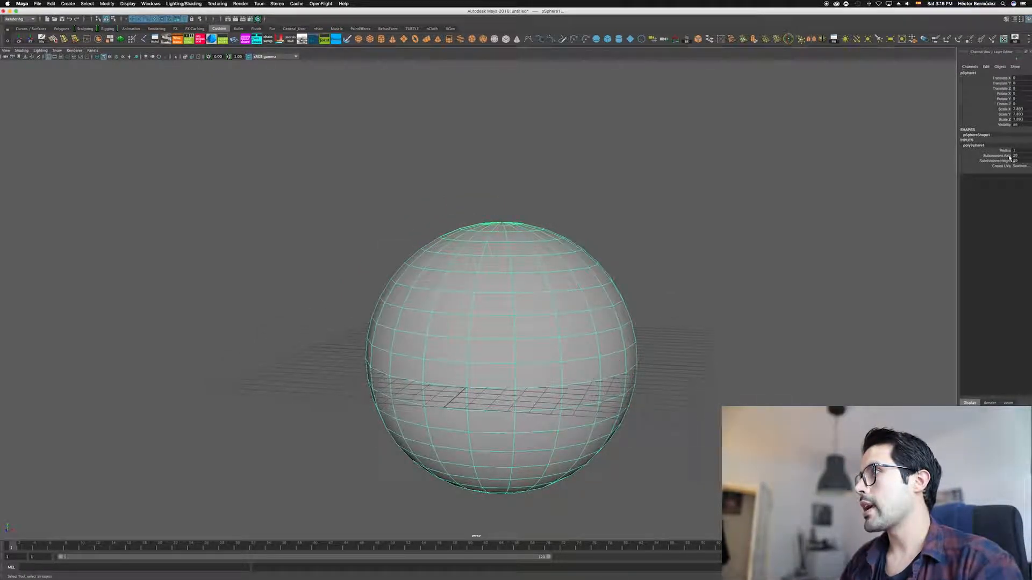
Step: Select all the sphere's vertices, float the Edit Mesh commands in their own window and detach the vertices so the faces separate
middle_click_drag(560, 325, 571, 306, "alt")
middle_click_drag(521, 271, 534, 274, "alt")
right_click_drag(535, 274, 475, 303, "alt")
left_click_drag(330, 156, 711, 500)
key("space")
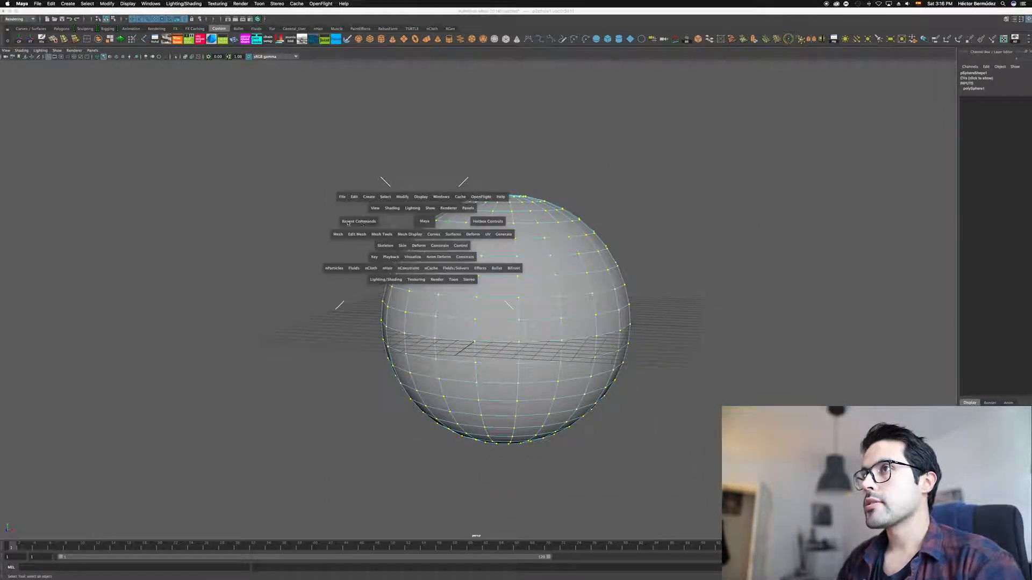
left_click(355, 236)
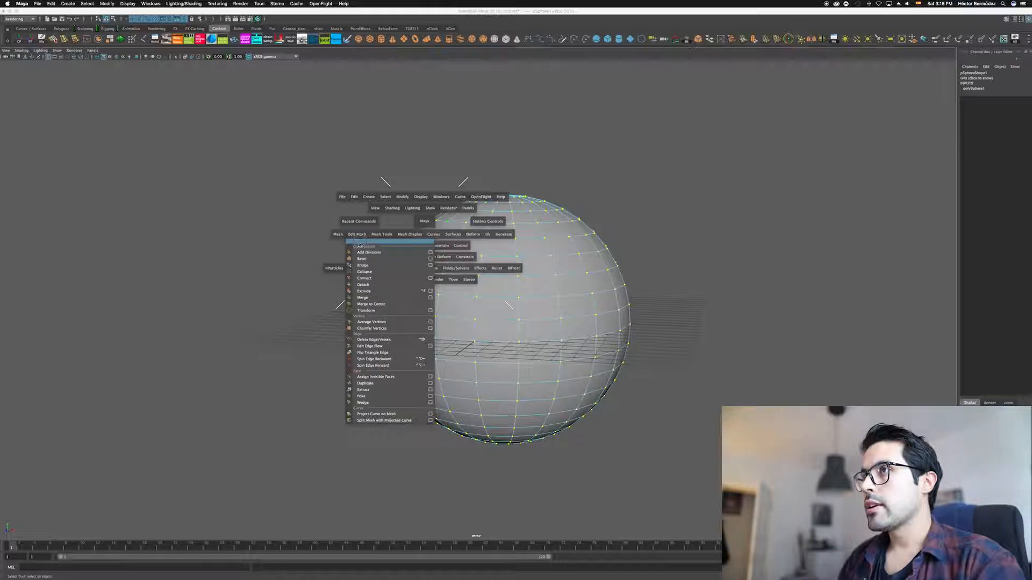
left_click(358, 245)
left_click_drag(381, 232, 184, 206)
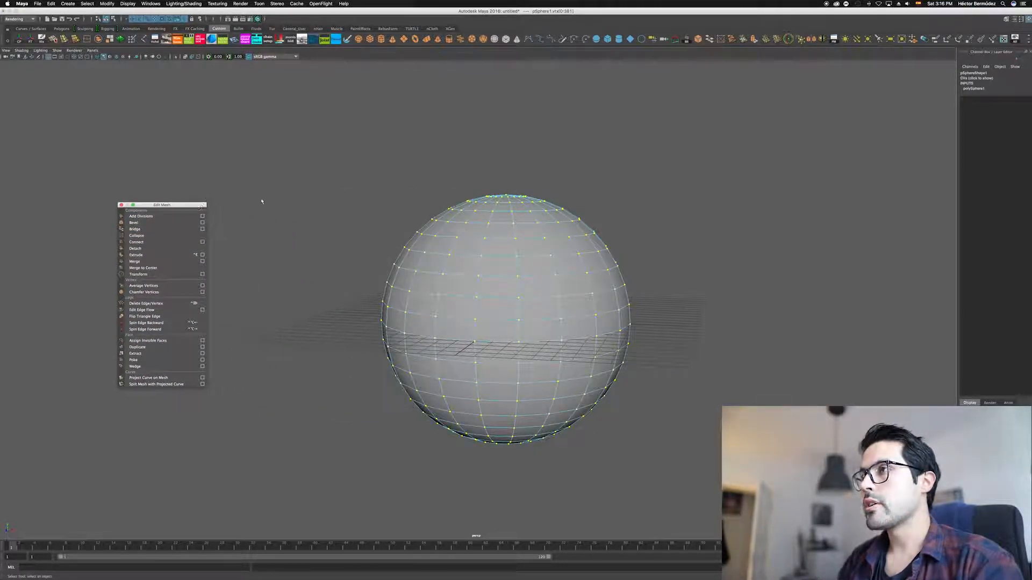
mouse_move(537, 251)
left_mouse_down("alt")
mouse_move(557, 253)
mouse_move(521, 248)
left_mouse_up("alt")
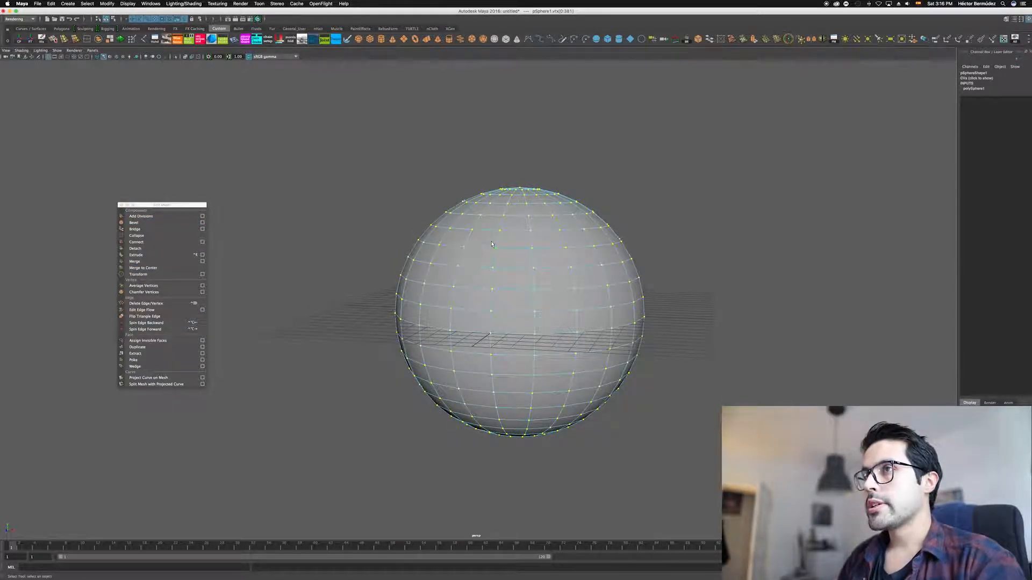
left_click(139, 249)
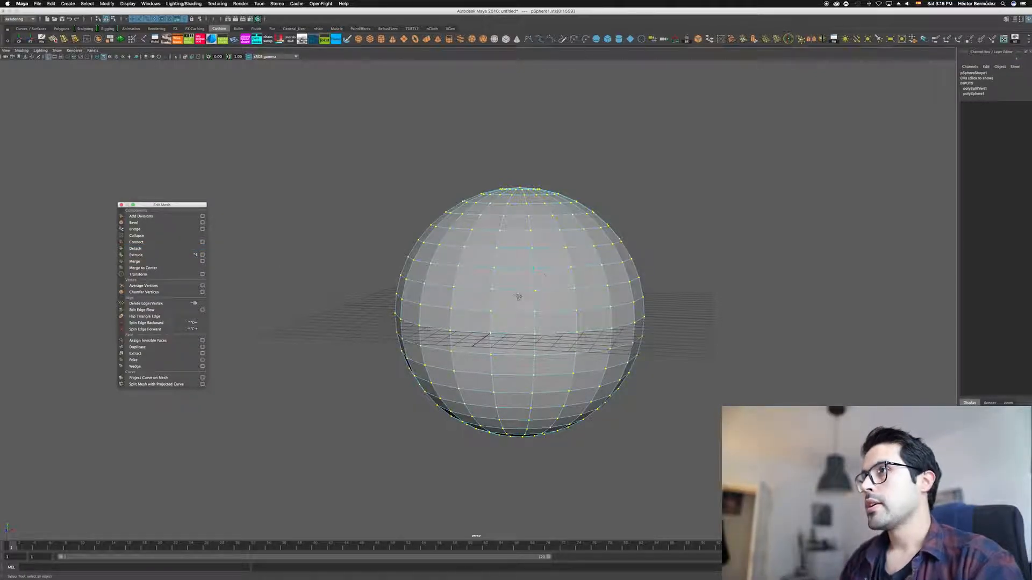
Step: Leave the sphere's component selection and switch the sphere to face selection
middle_click_drag(518, 294, 498, 286, "alt")
left_click(530, 261)
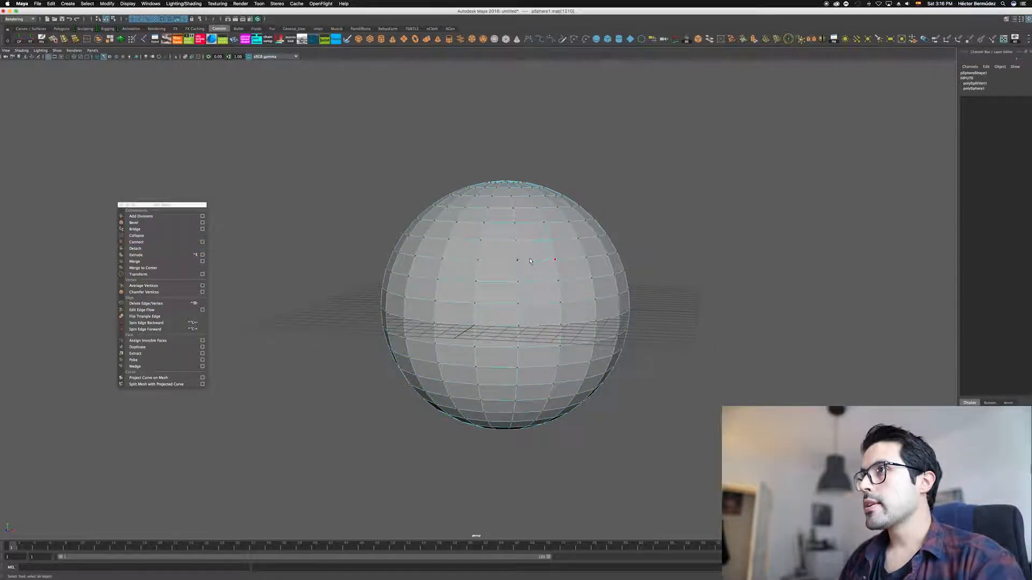
right_click_drag(526, 260, 613, 207)
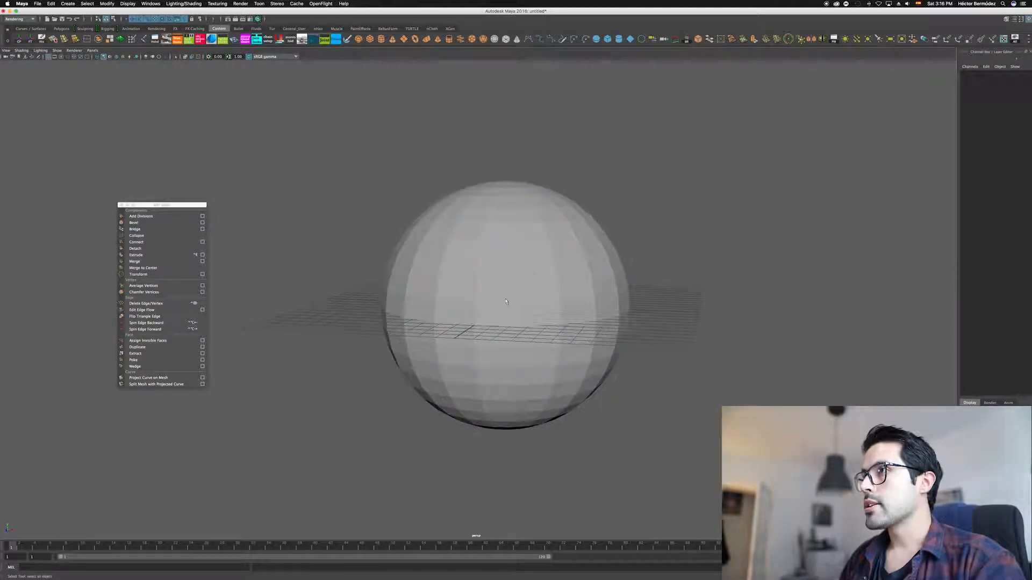
left_click(525, 274)
right_click_drag(521, 269, 521, 286)
Step: Move a single front face outward from the sphere to test whether it is detached, and undo the move
left_click(498, 272)
left_click_drag(498, 301, 577, 294, "alt")
key("w")
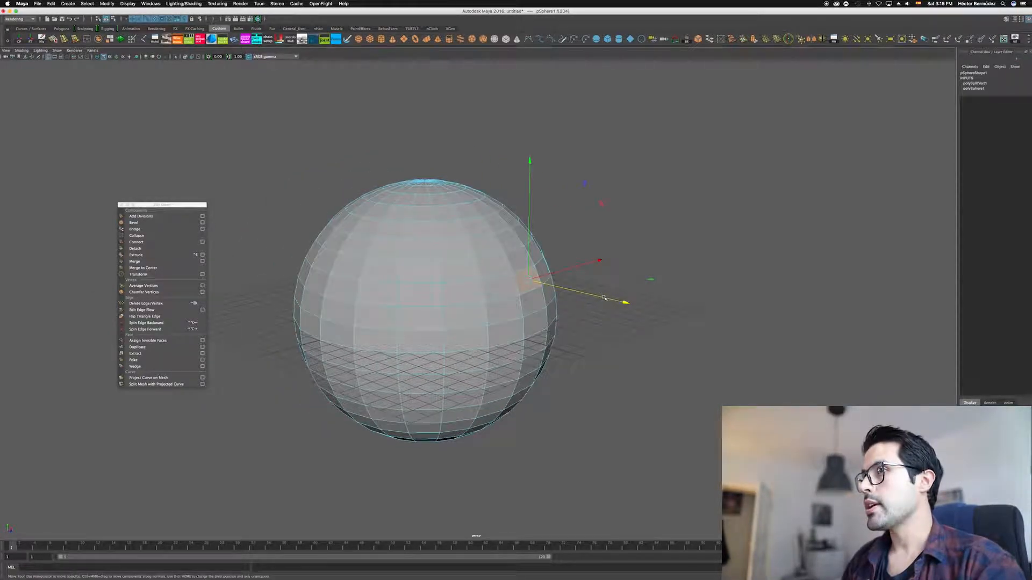
left_click_drag(626, 305, 653, 320)
middle_click_drag(574, 325, 591, 323, "alt")
key("super+z")
left_click_drag(599, 338, 528, 336, "alt")
middle_click_drag(528, 336, 536, 316, "alt")
key("q")
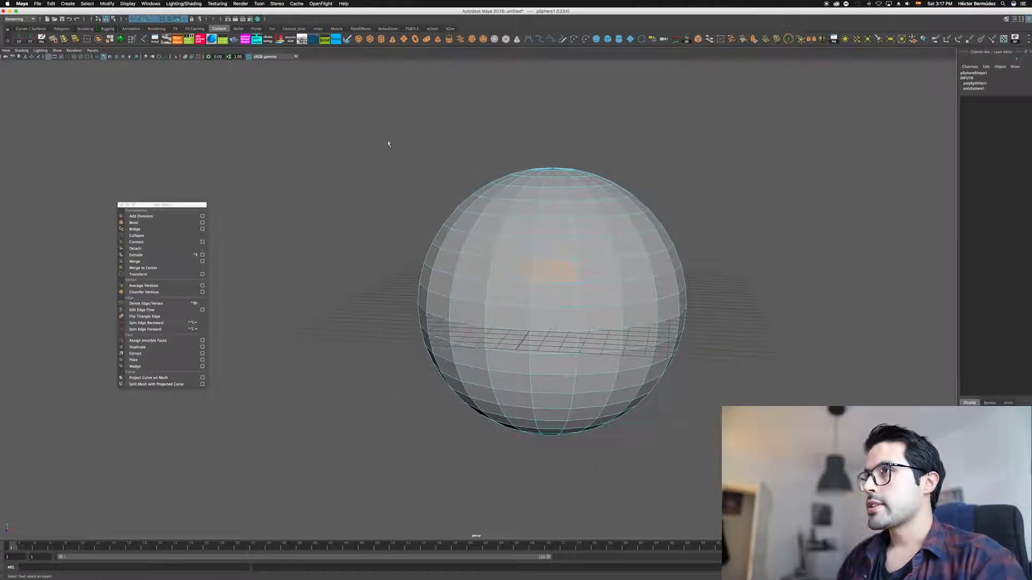
Step: Select all the sphere's faces and apply a Transform Component operation with Random set to 1
left_click_drag(366, 113, 773, 483)
middle_click_drag(624, 202, 618, 181, "alt")
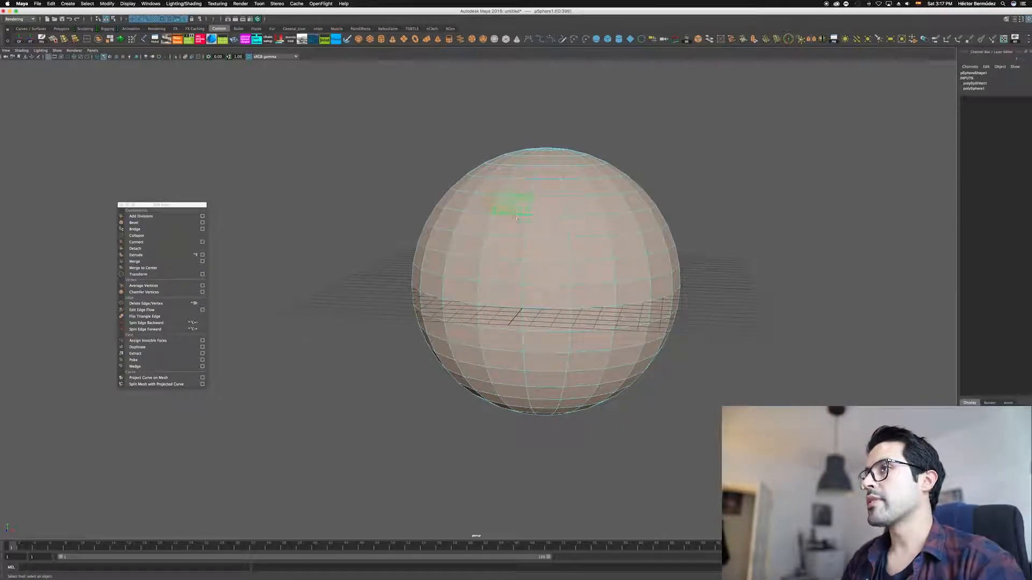
left_click_drag(172, 207, 198, 205)
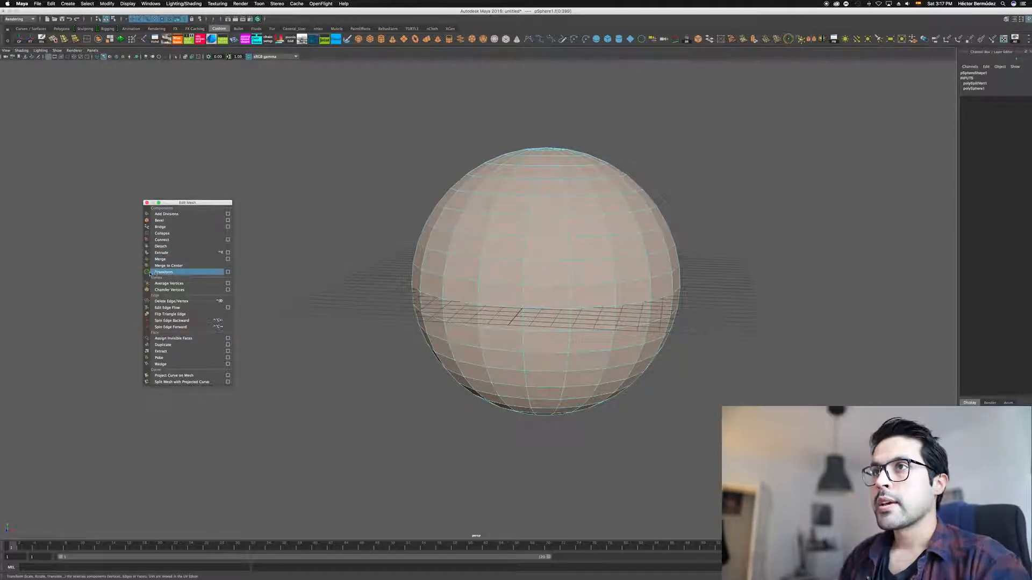
left_click(229, 273)
left_click_drag(707, 118, 797, 157)
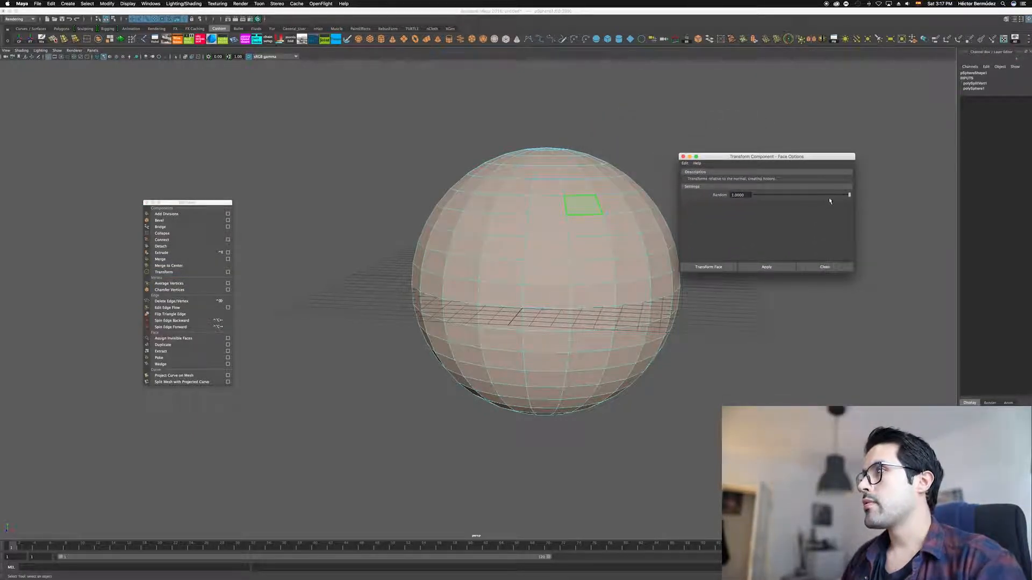
mouse_move(848, 195)
left_mouse_down()
mouse_move(794, 197)
mouse_move(862, 199)
left_mouse_up()
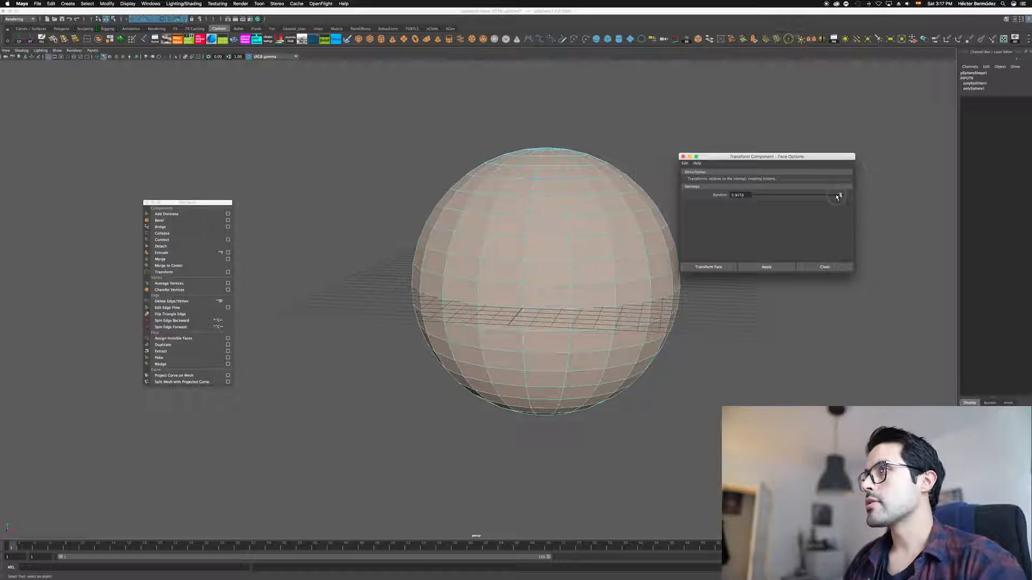
left_click_drag(823, 197, 831, 194)
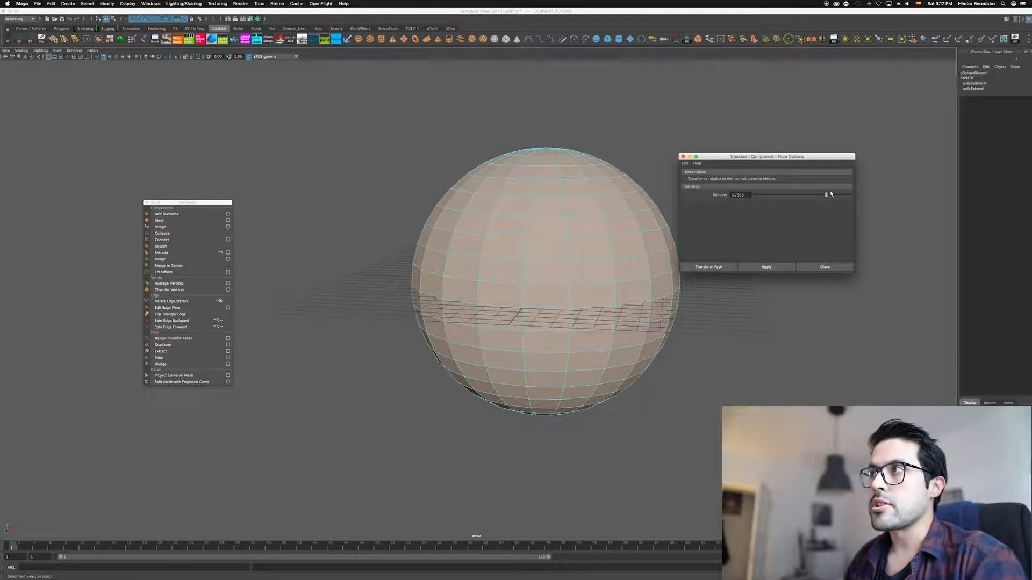
left_click_drag(828, 197, 861, 193)
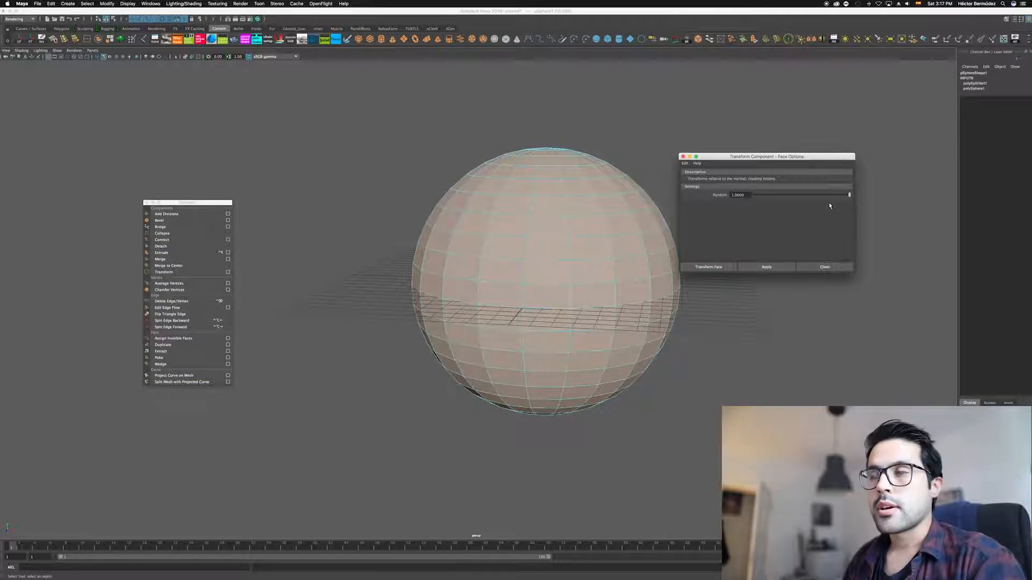
left_click_drag(736, 154, 819, 118)
left_click(828, 229)
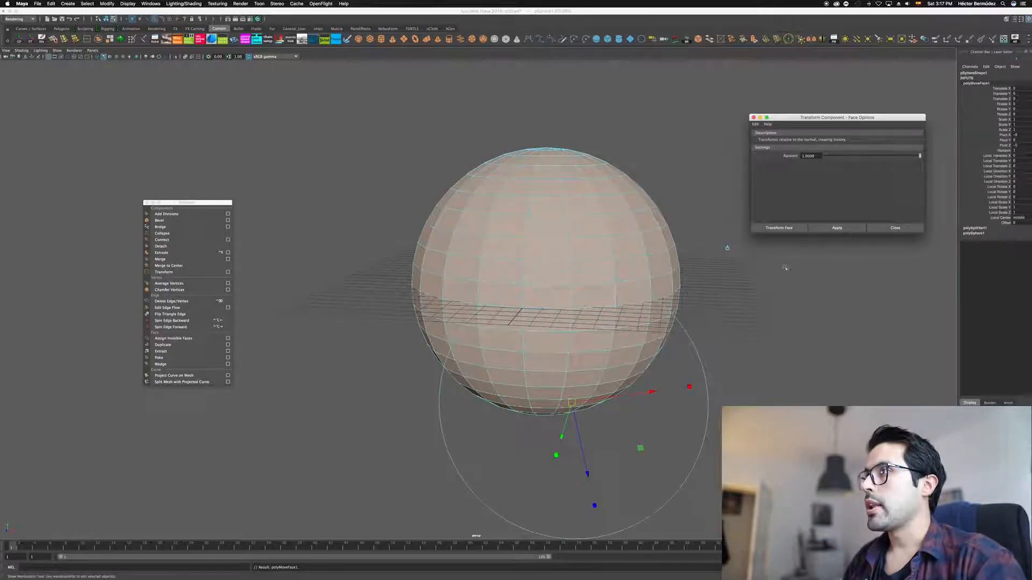
Step: Try scattering the sphere's faces by moving them outward along the transform's local Z axis
middle_click_drag(621, 386, 516, 247, "alt")
right_click_drag(537, 245, 515, 262, "alt")
middle_click_drag(514, 262, 538, 295, "alt")
left_click_drag(538, 294, 569, 299, "alt")
middle_click_drag(504, 335, 567, 321, "alt")
left_click_drag(567, 321, 542, 323, "alt")
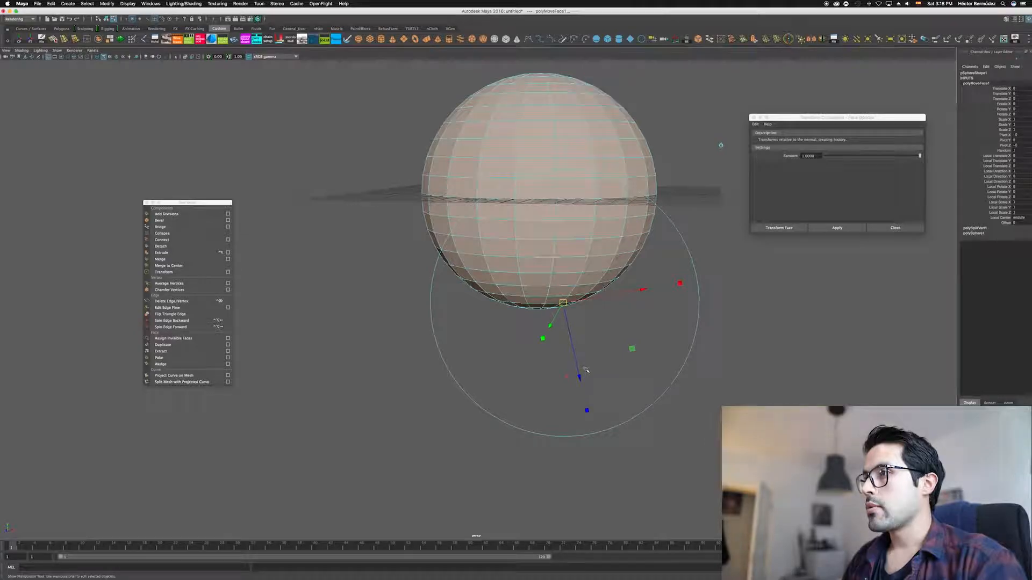
left_click_drag(584, 383, 606, 500)
scroll(713, 108, "down", 3)
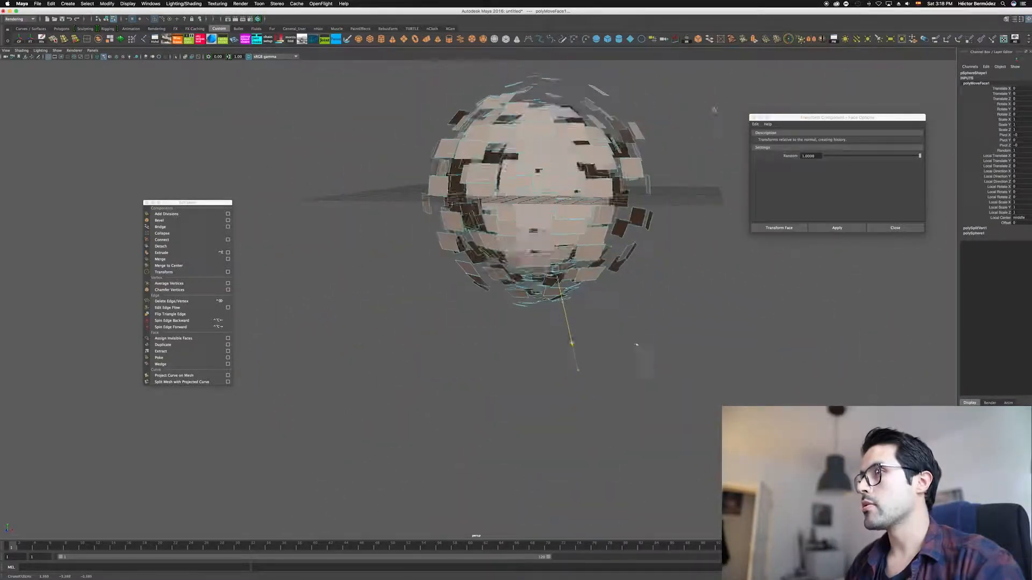
middle_click_drag(714, 108, 727, 161)
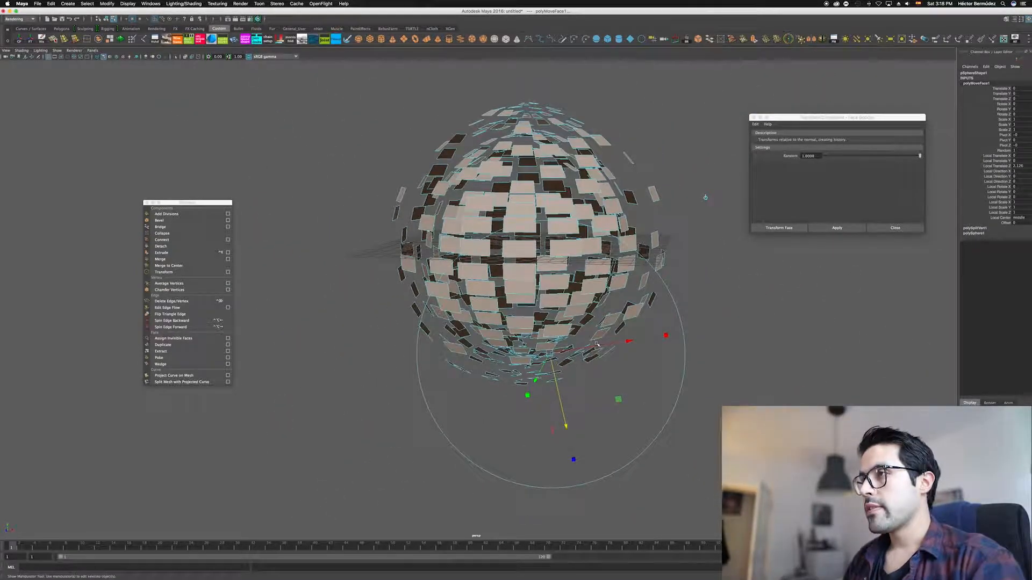
key("z")
key("shift+z")
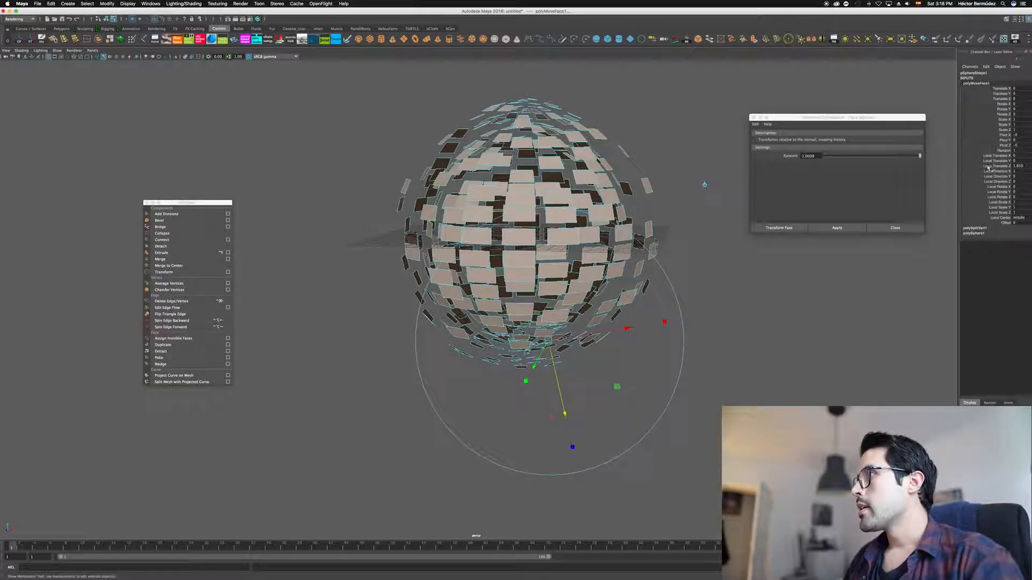
Step: Undo the face scatter, try the local Z move once more and undo it as well
middle_click_drag(623, 376, 623, 389, "alt")
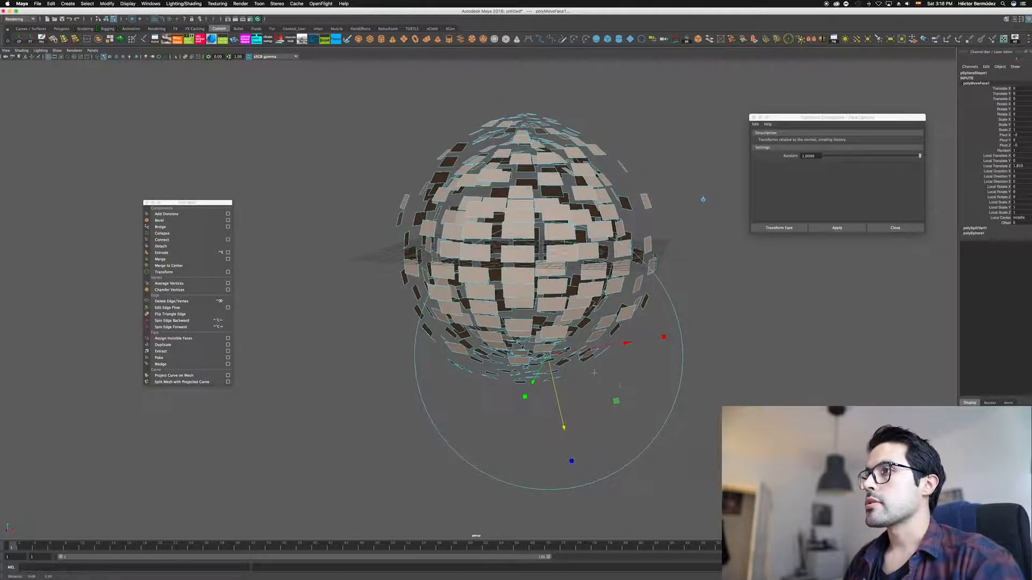
key("ctrl+z")
key("ctrl+z")
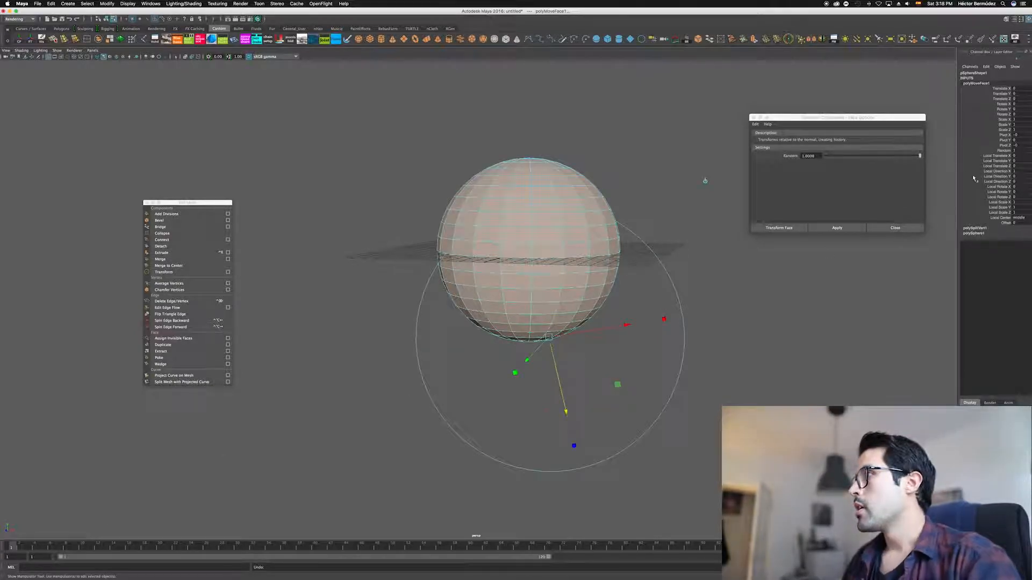
left_click_drag(568, 413, 783, 297)
key("ctrl+z")
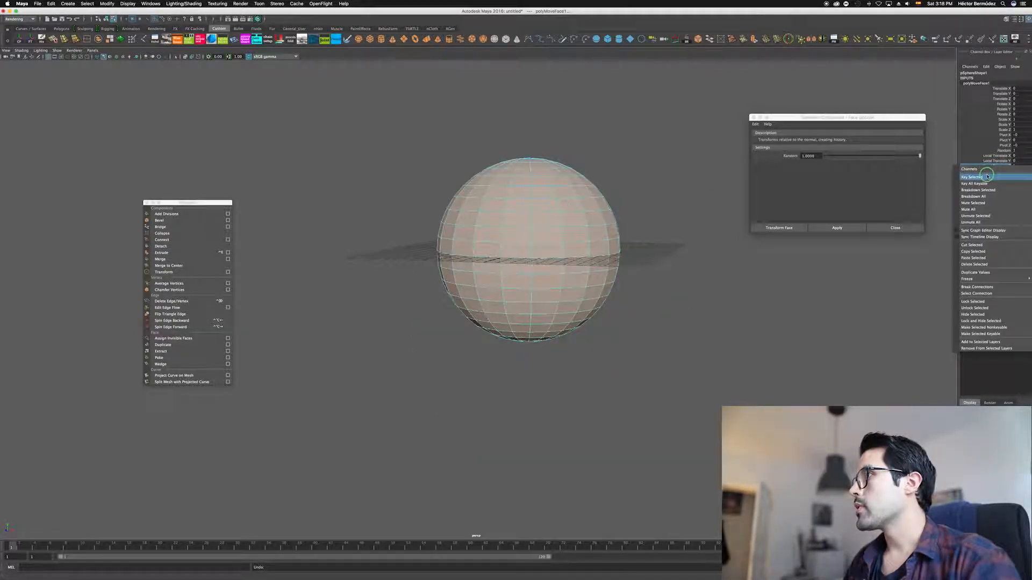
Step: Key the face transform's Local Translate Z at frame 1 and key a slight offset of it at frame 50
left_click(982, 177)
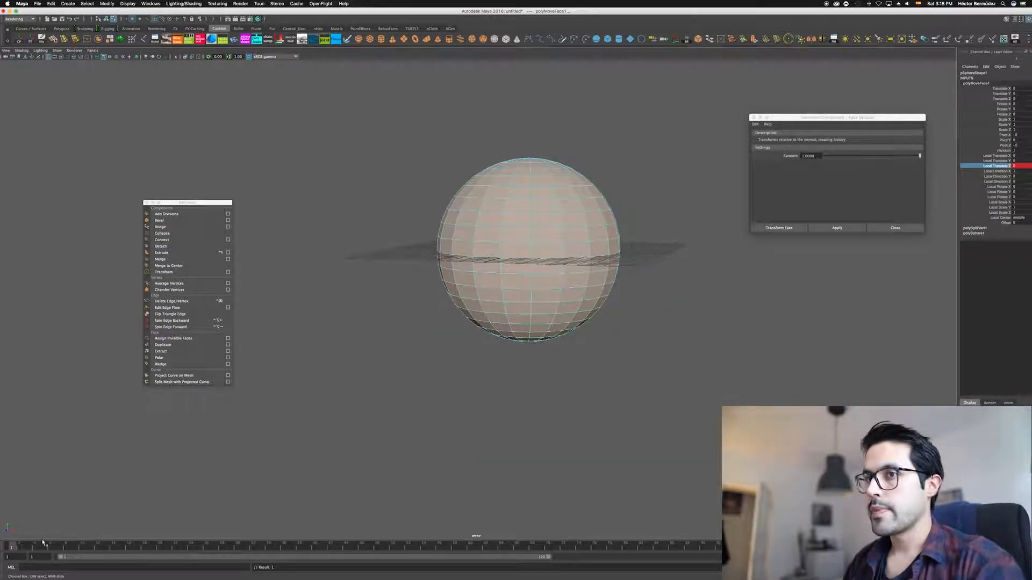
left_click_drag(45, 550, 395, 544)
middle_click_drag(563, 364, 544, 382, "alt")
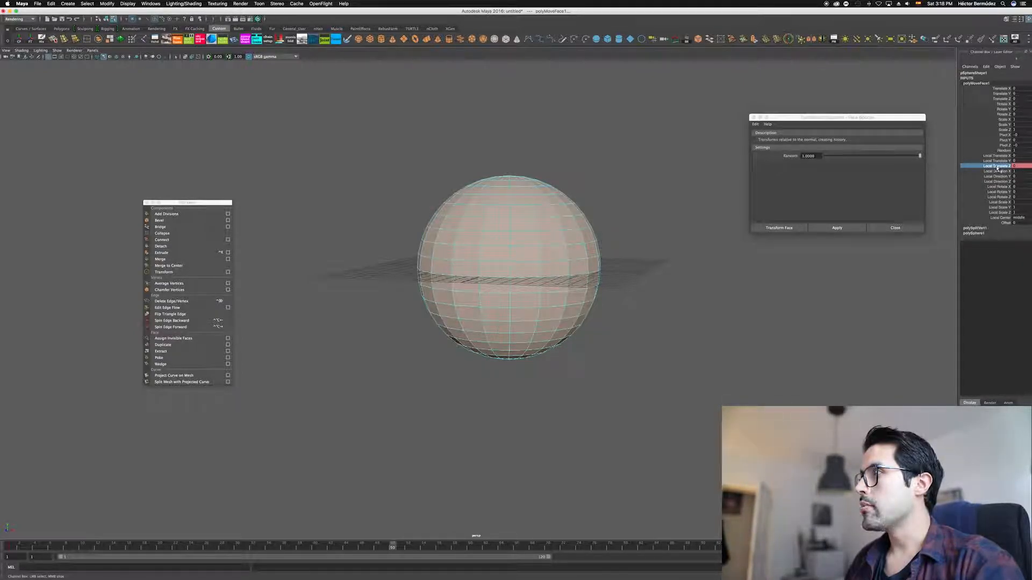
middle_click_drag(695, 313, 699, 313)
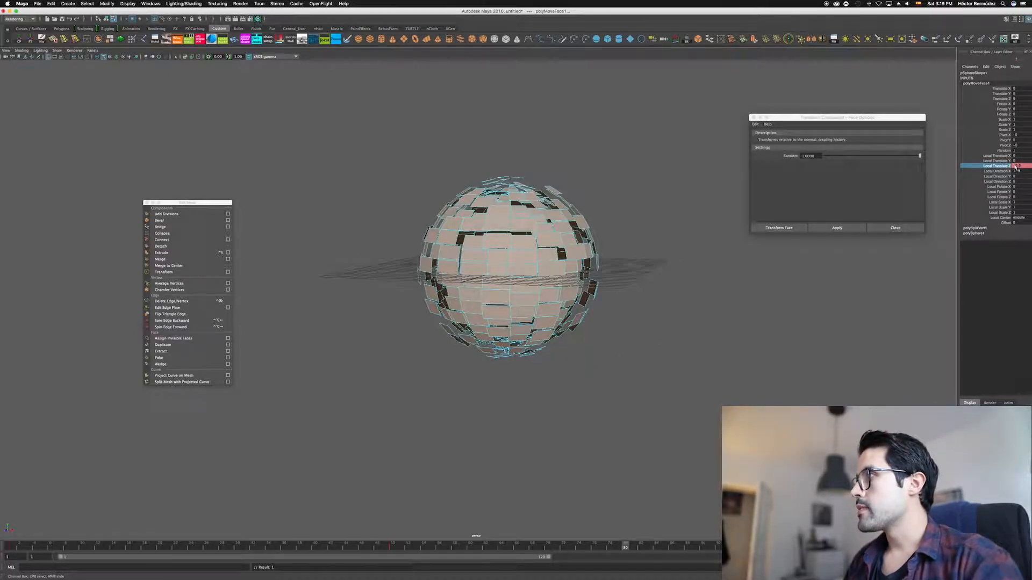
Step: Scatter the sphere's faces far outward with Local Translate Z at frame 80 and play back the animation
middle_click_drag(494, 404, 697, 345)
mouse_move(696, 345)
right_mouse_down("alt")
mouse_move(679, 341)
mouse_move(680, 350)
right_mouse_up("alt")
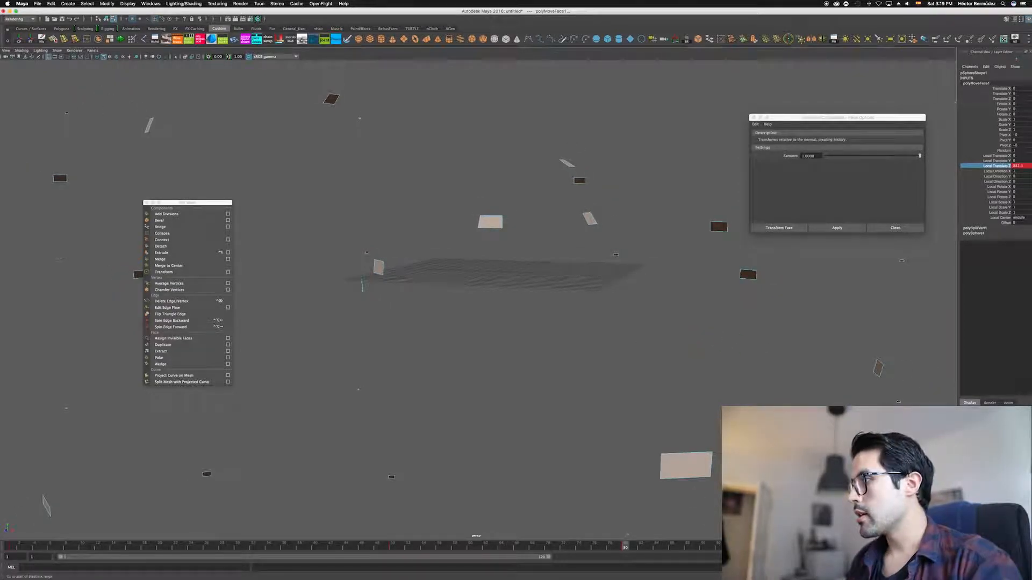
key("alt+shift+v")
key("alt+v")
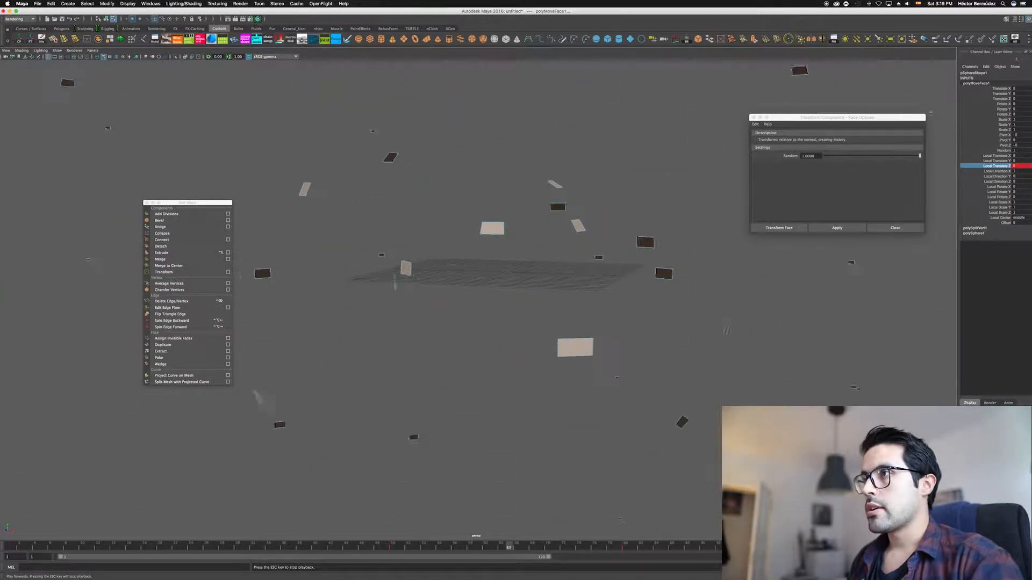
key("Escape")
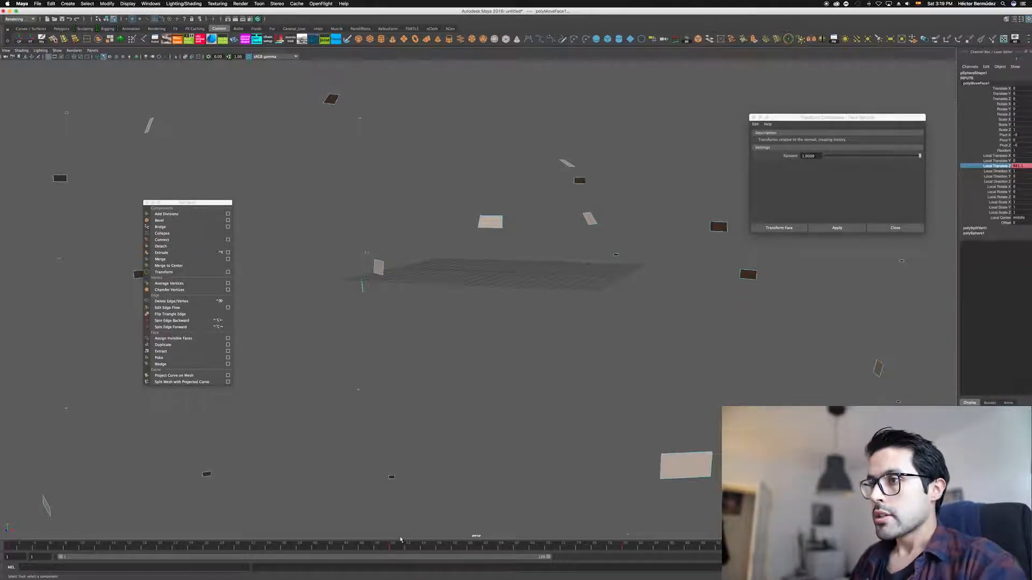
Step: Key the face transform's Local Rotate X, Y and Z at frame 50
mouse_move(404, 548)
left_mouse_down()
mouse_move(392, 546)
mouse_move(399, 552)
left_mouse_up()
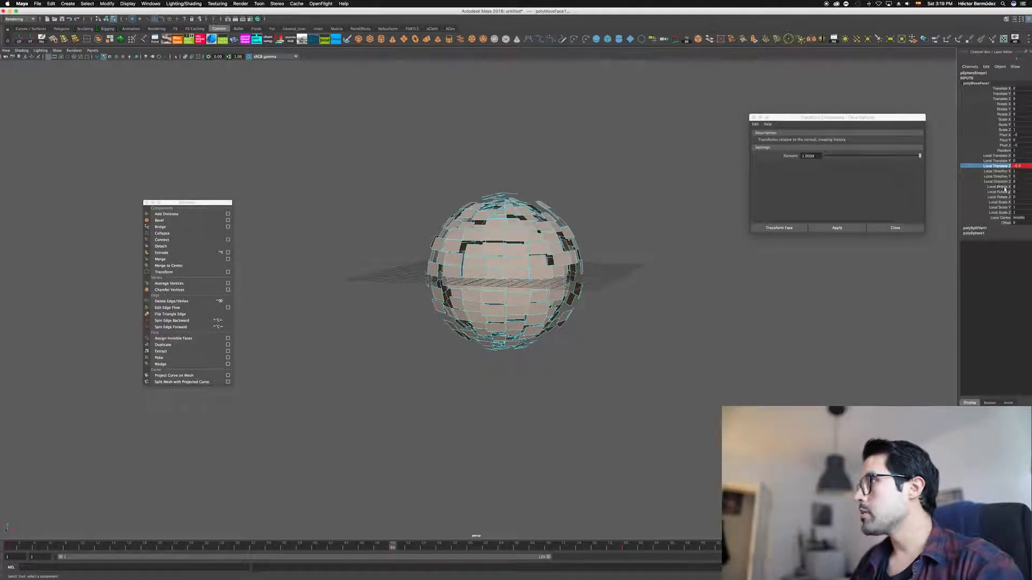
left_click_drag(998, 186, 1003, 197)
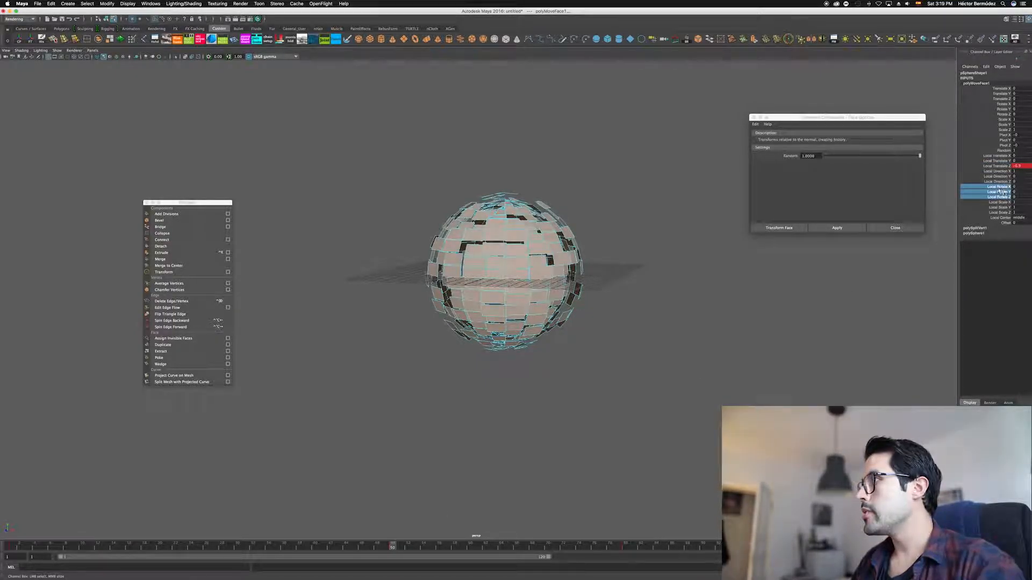
right_click(996, 188)
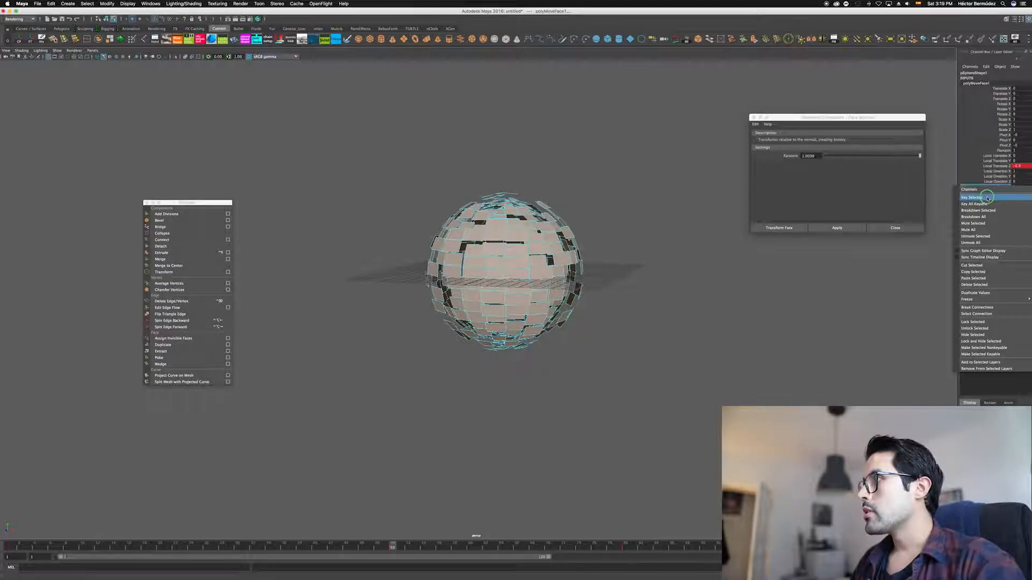
left_click(983, 197)
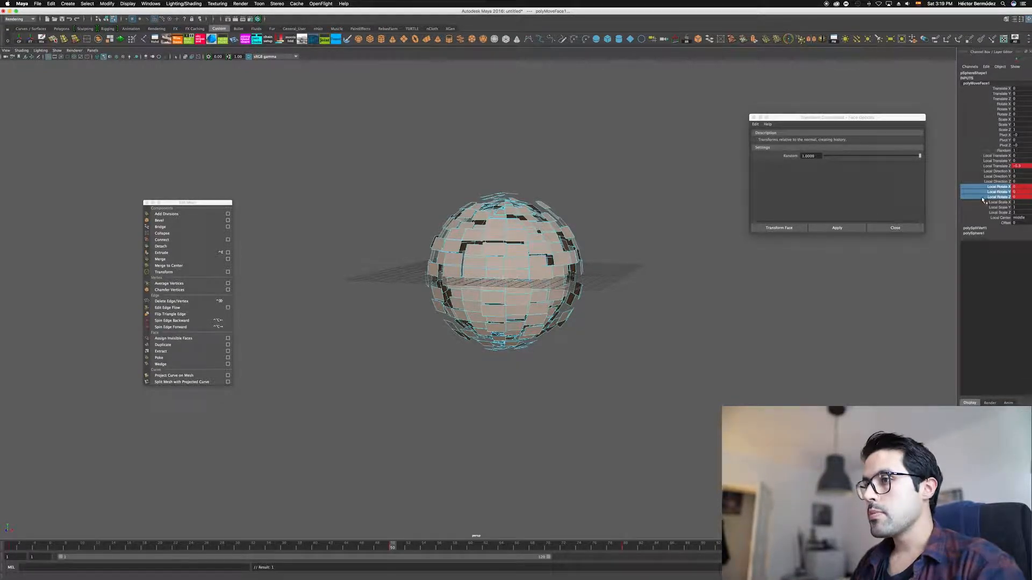
Step: Spin the scattered faces at frame 80 with large, differing Local Rotate values for the X, Y and Z axes
left_click_drag(512, 549, 633, 548)
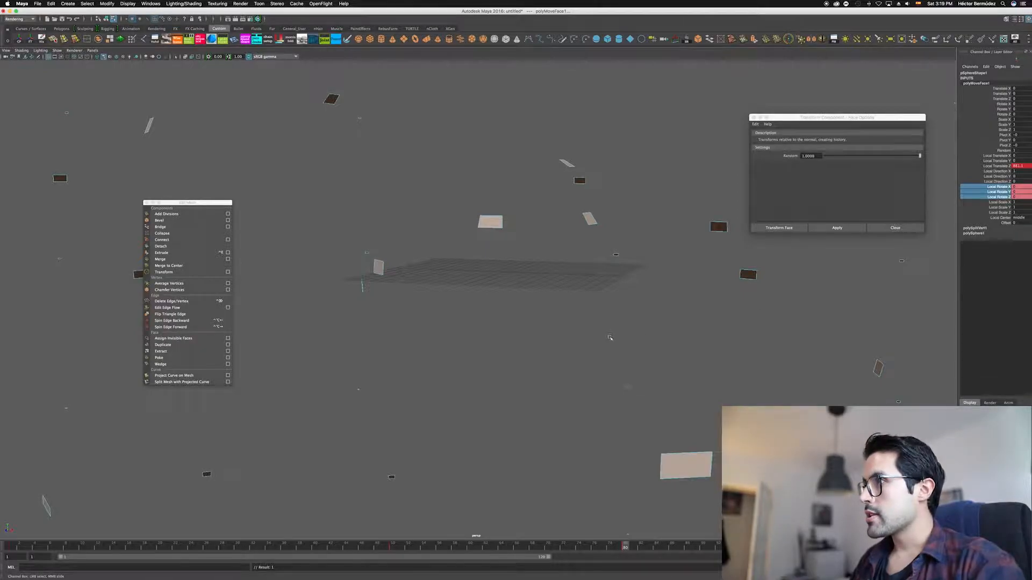
left_click_drag(609, 346, 595, 340, "alt")
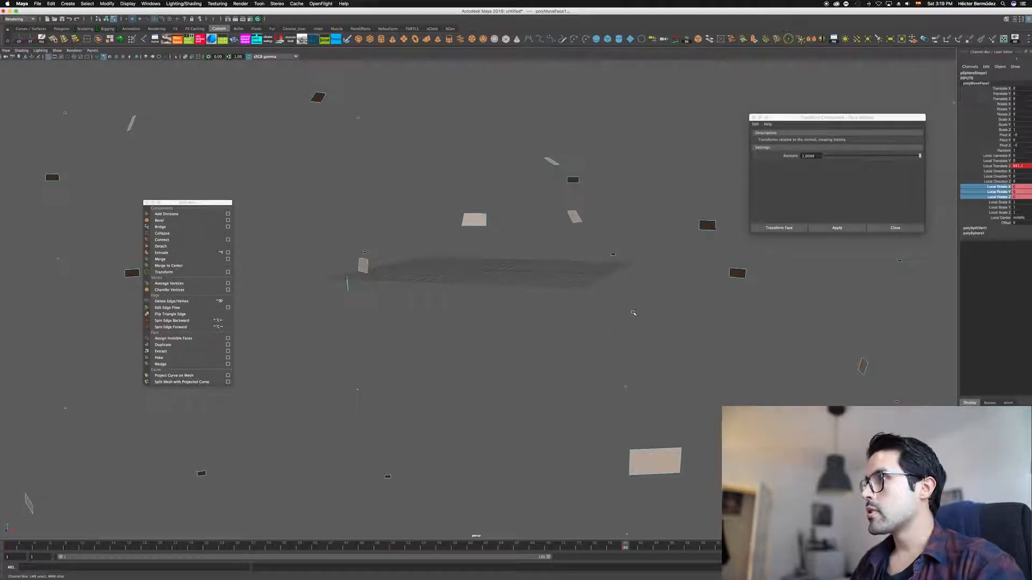
middle_click_drag(615, 317, 779, 355)
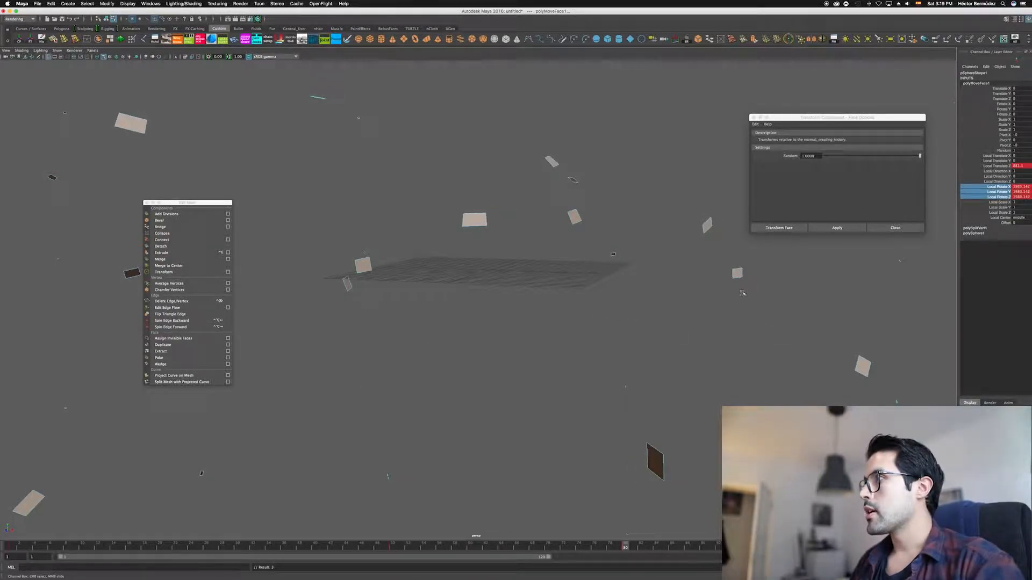
left_click(998, 191)
middle_click_drag(823, 290, 836, 291)
left_click(998, 186)
middle_click_drag(645, 342, 488, 503)
left_click(998, 196)
Step: Play back the face rotation and scrub between frames 50 and 80 to examine how the faces burst apart
left_click(398, 548)
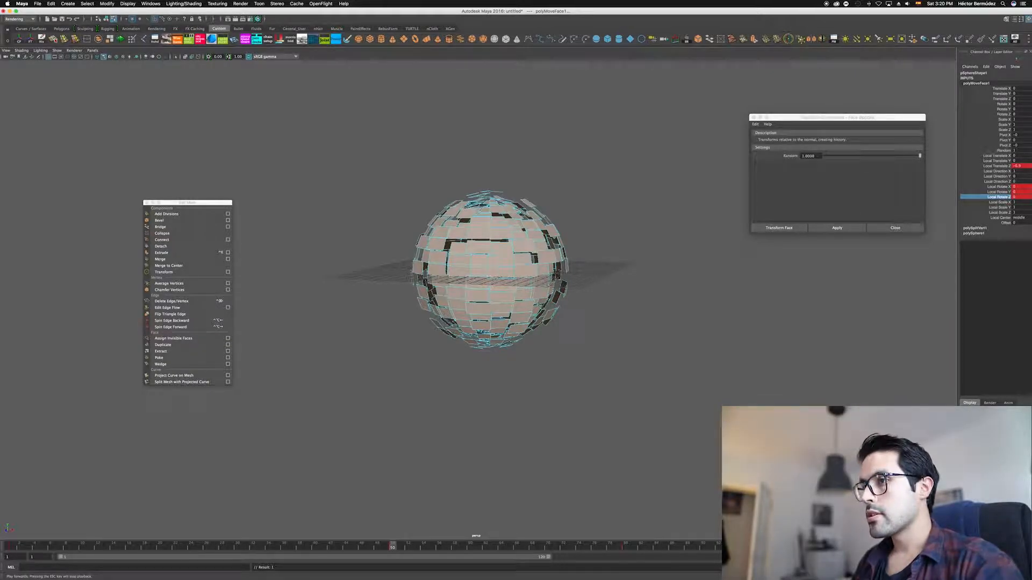
key("alt+shift+v")
key("alt+v")
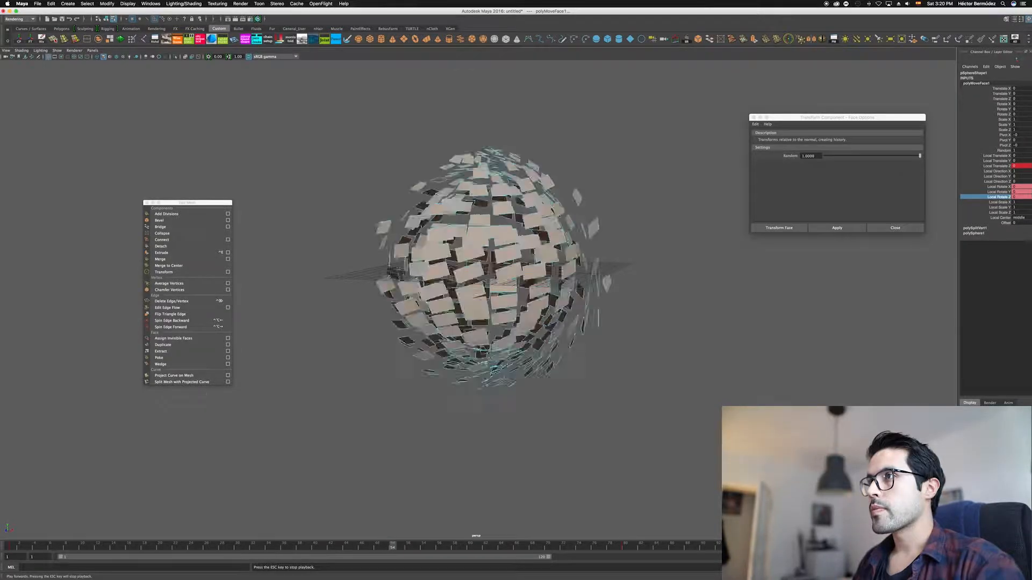
key("Escape")
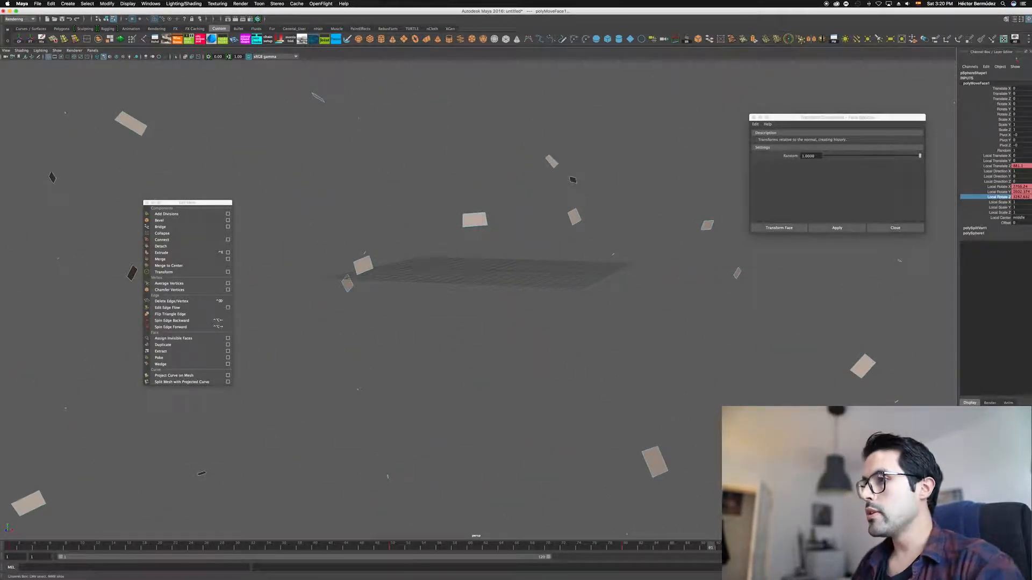
left_click(417, 549)
left_click_drag(417, 549, 394, 543)
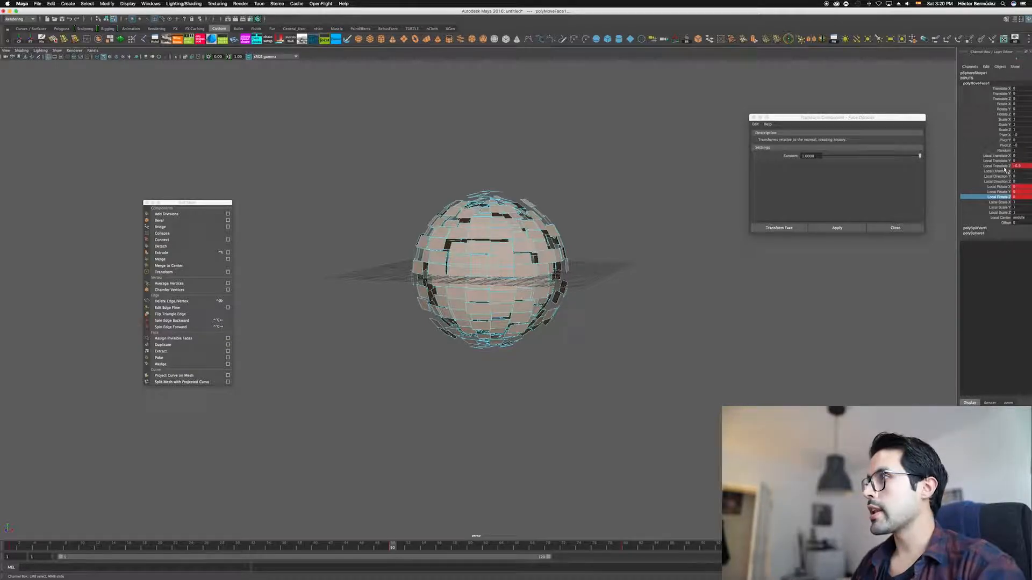
left_click(633, 546)
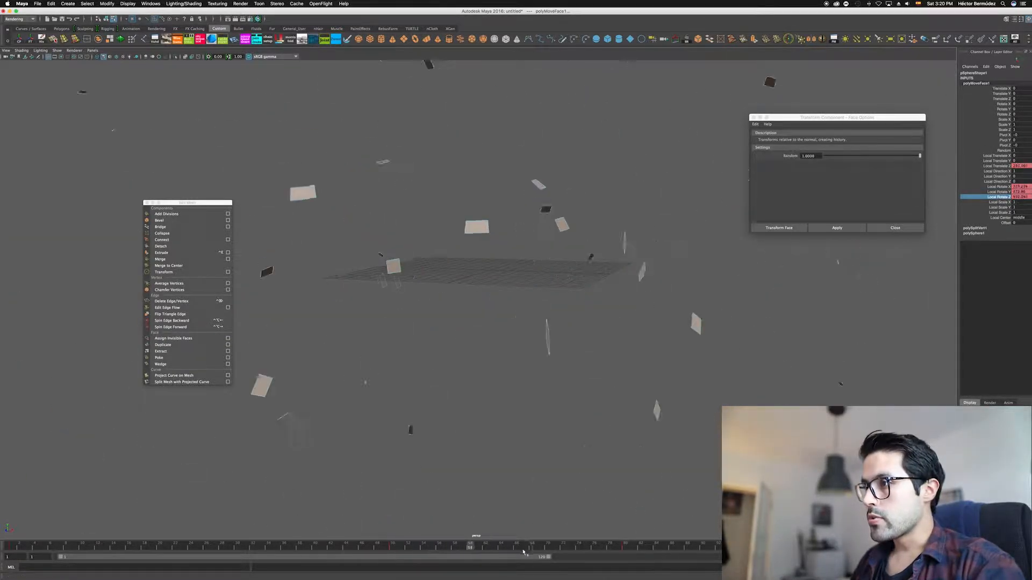
left_click(392, 546)
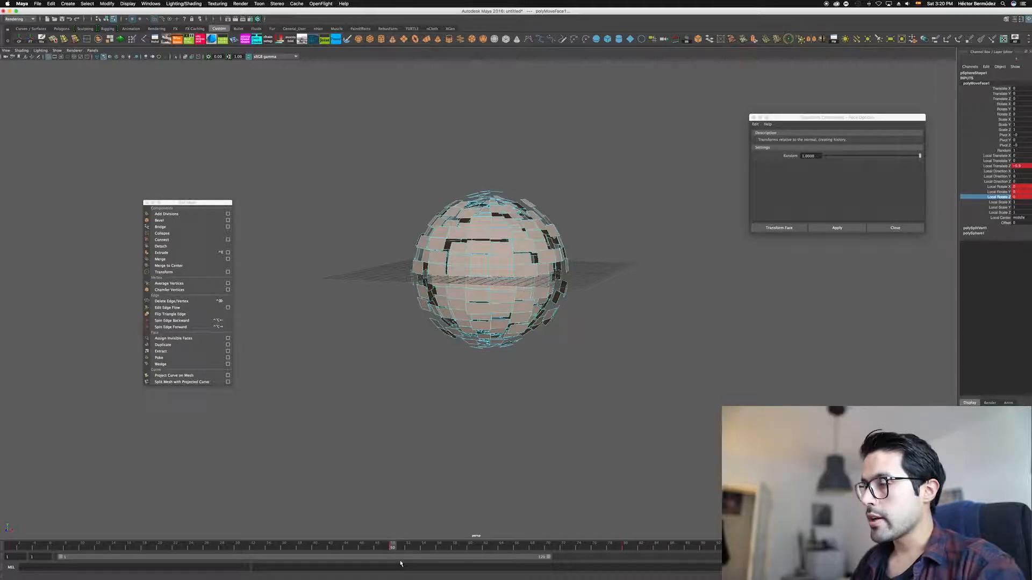
Step: Key the face transform's Local Translate X and Local Translate Y at frame 50
left_click(1002, 162)
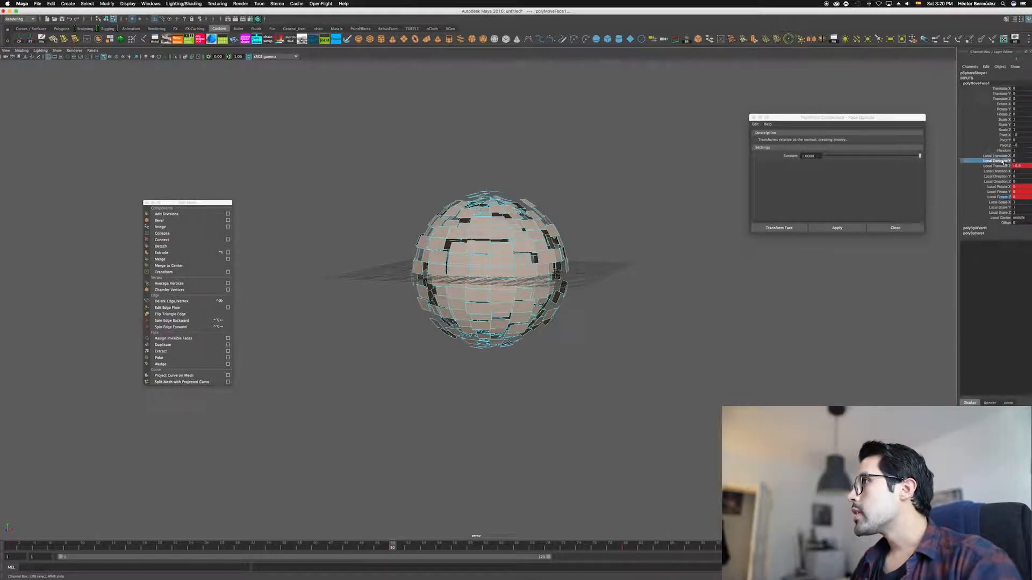
left_click_drag(1002, 162, 1002, 162)
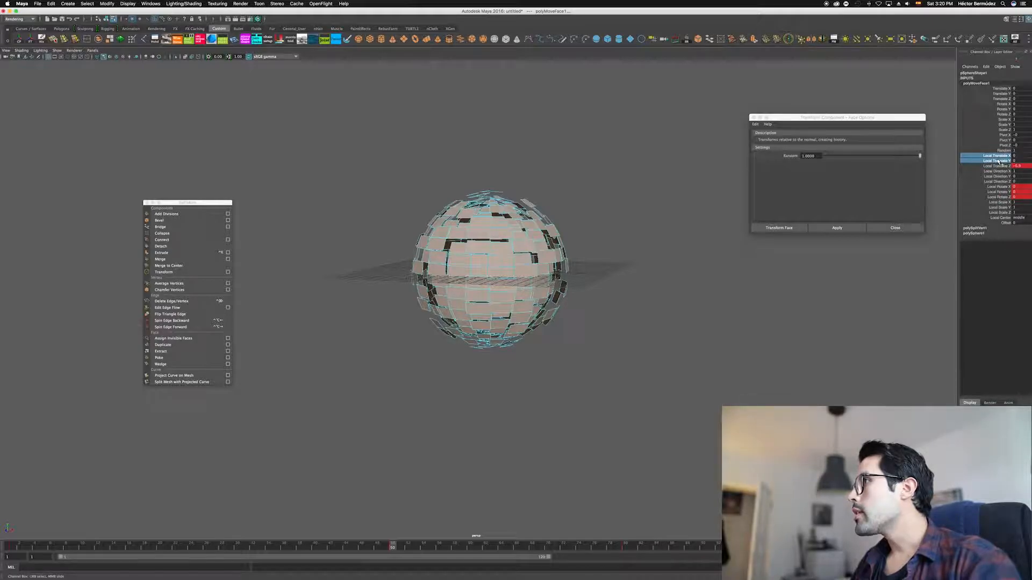
right_click(999, 162)
left_click(989, 164)
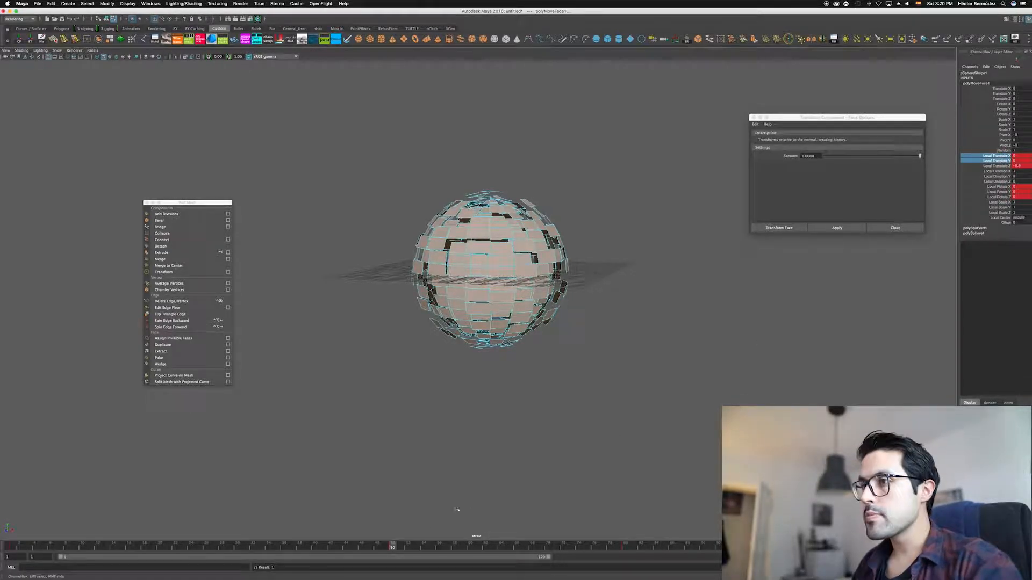
Step: Offset the scattered faces sideways at frame 80 with large positive Local Translate X and Local Translate Y values
left_click_drag(418, 545, 626, 543)
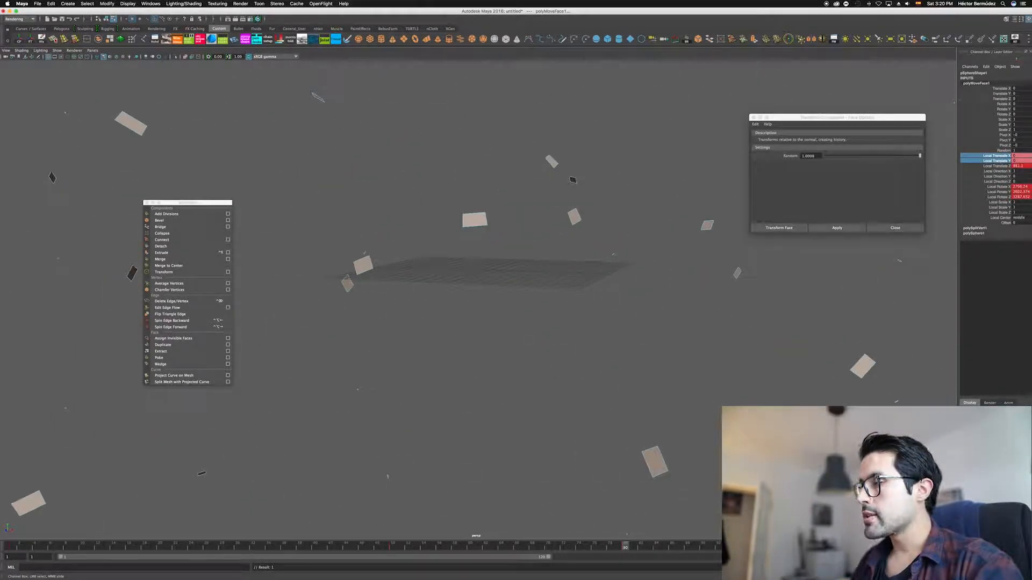
left_click(1001, 156)
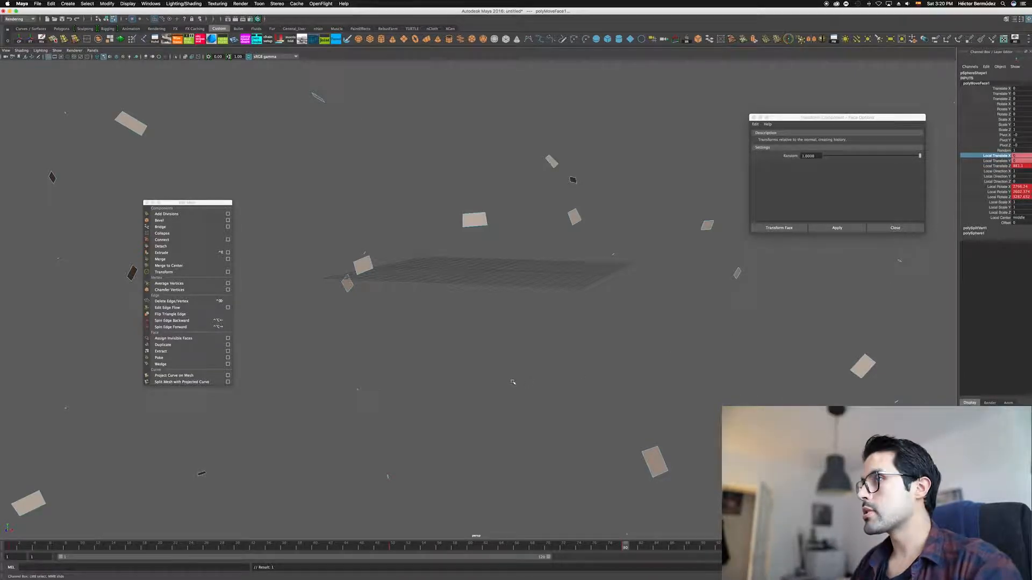
middle_click_drag(513, 382, 636, 330)
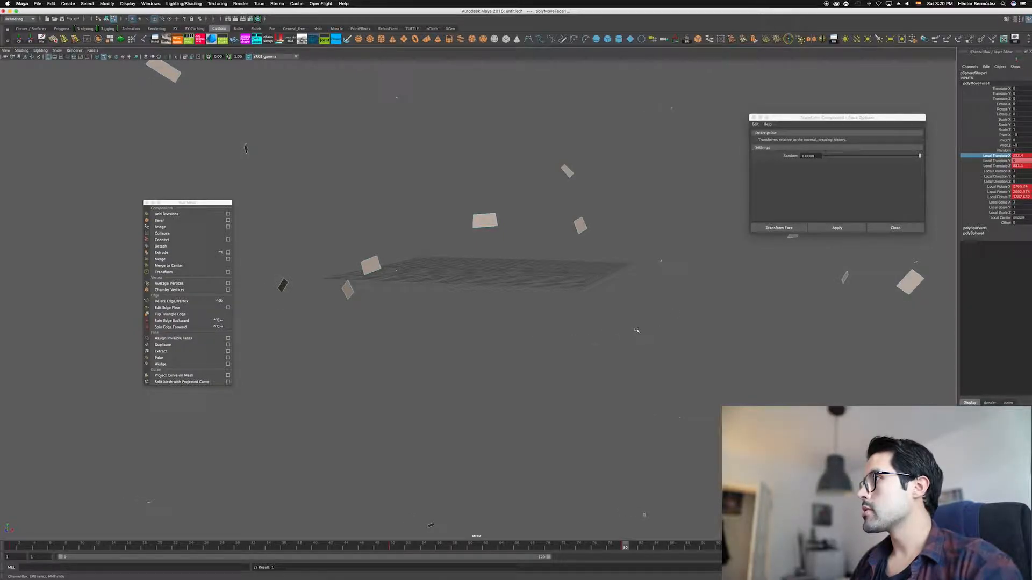
left_click(997, 161)
middle_click_drag(524, 371, 860, 372)
middle_click_drag(456, 376, 1026, 384)
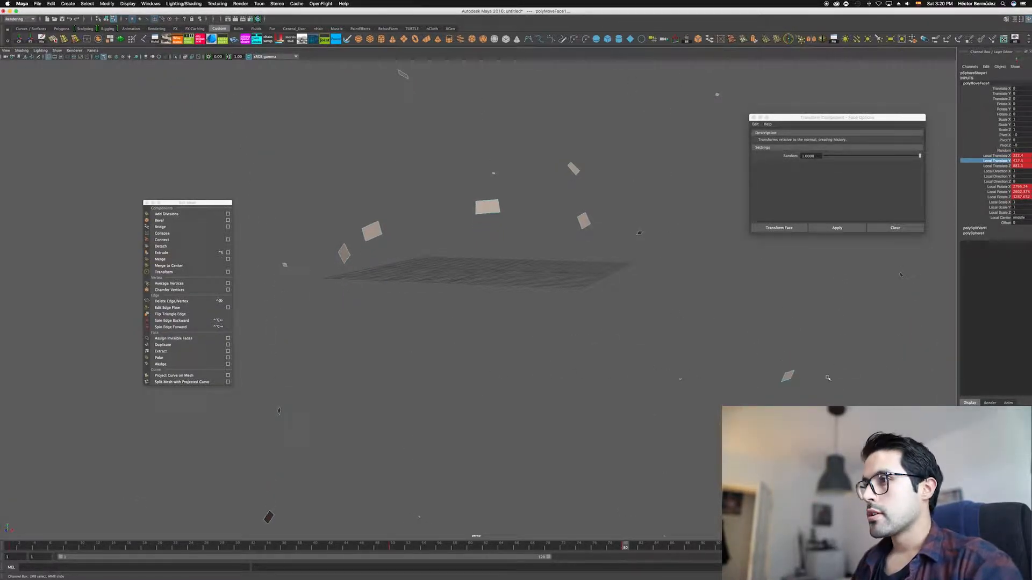
middle_click_drag(645, 398, 635, 400, "alt")
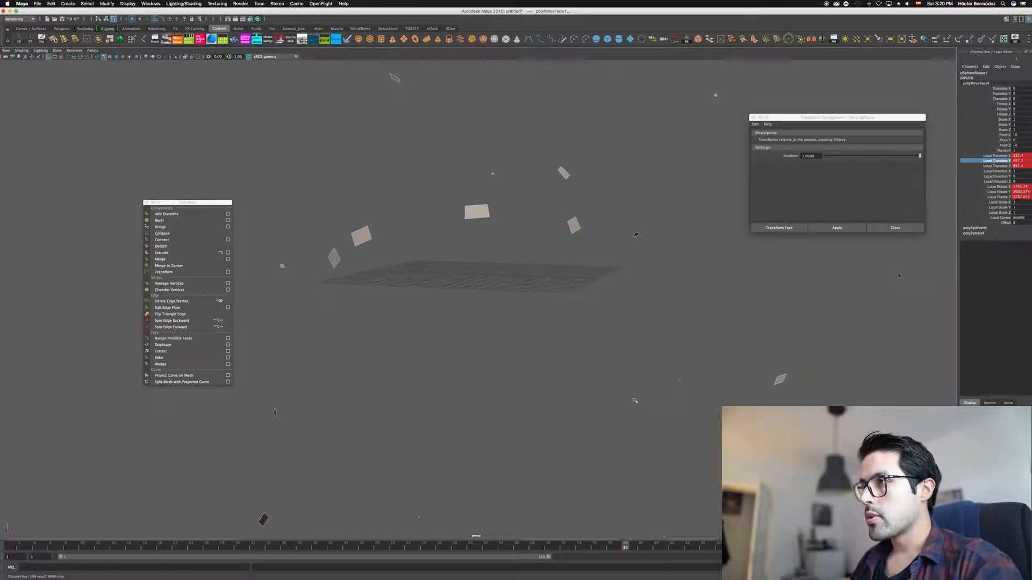
Step: Play back the complete face explosion, also from a farther viewpoint, to examine the combined translation and rotation
key("alt+shift+v")
key("alt+v")
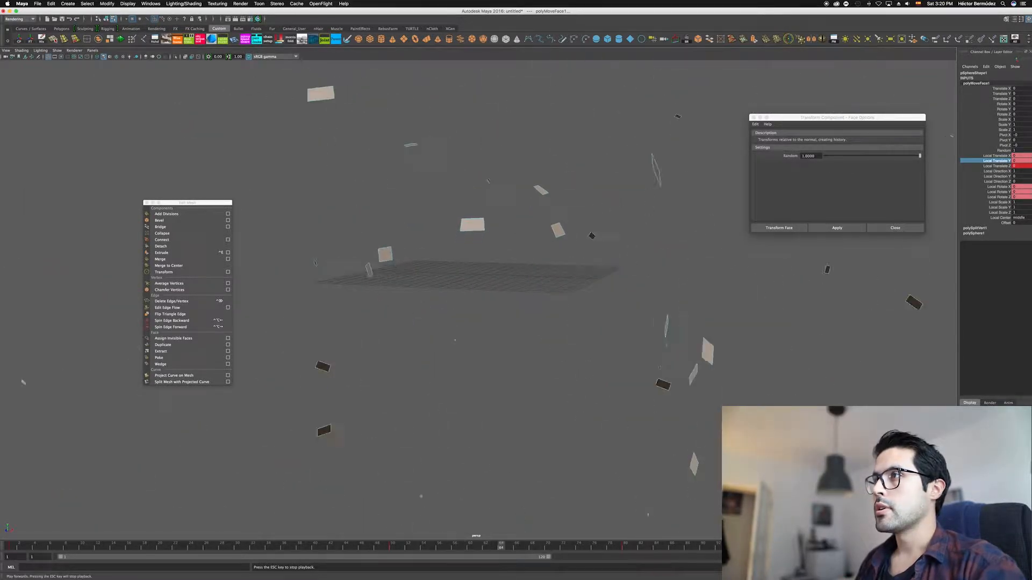
key("Escape")
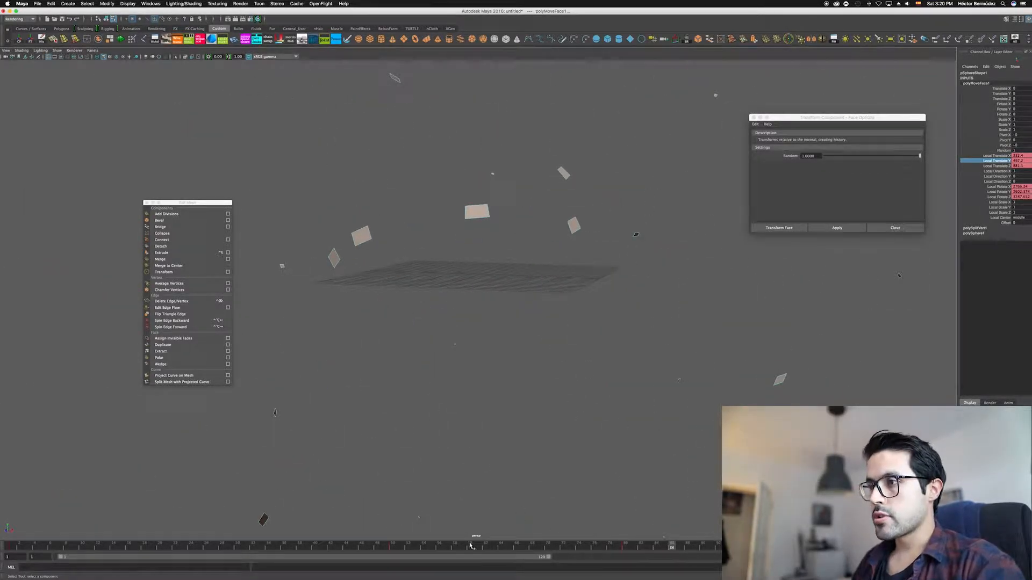
left_click_drag(470, 546, 333, 547)
right_click_drag(675, 324, 406, 320, "alt")
left_click_drag(468, 328, 438, 301, "alt")
right_click_drag(437, 301, 344, 331, "alt")
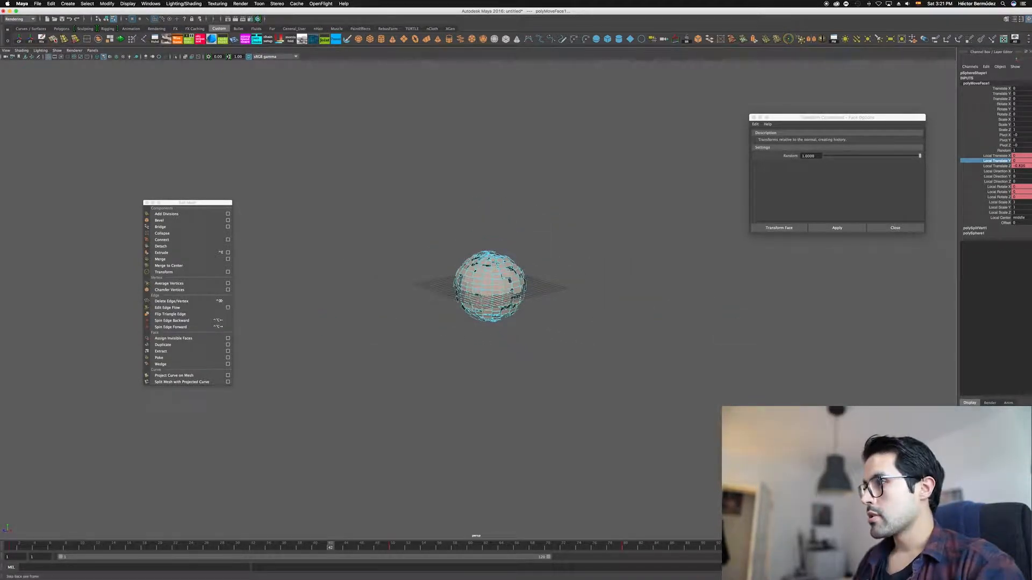
key("alt+shift+v")
key("alt+v")
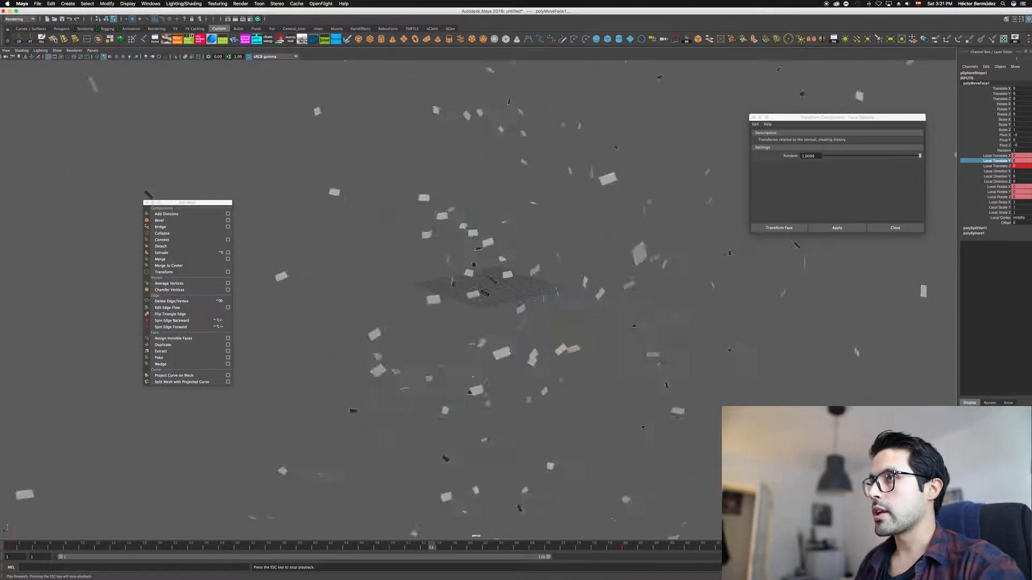
key("Escape")
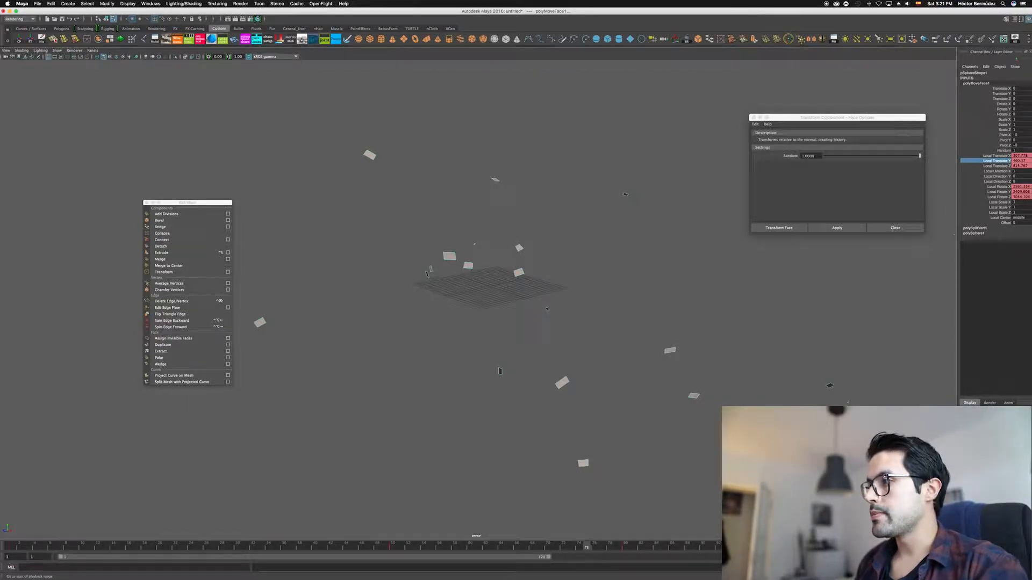
left_click(731, 546)
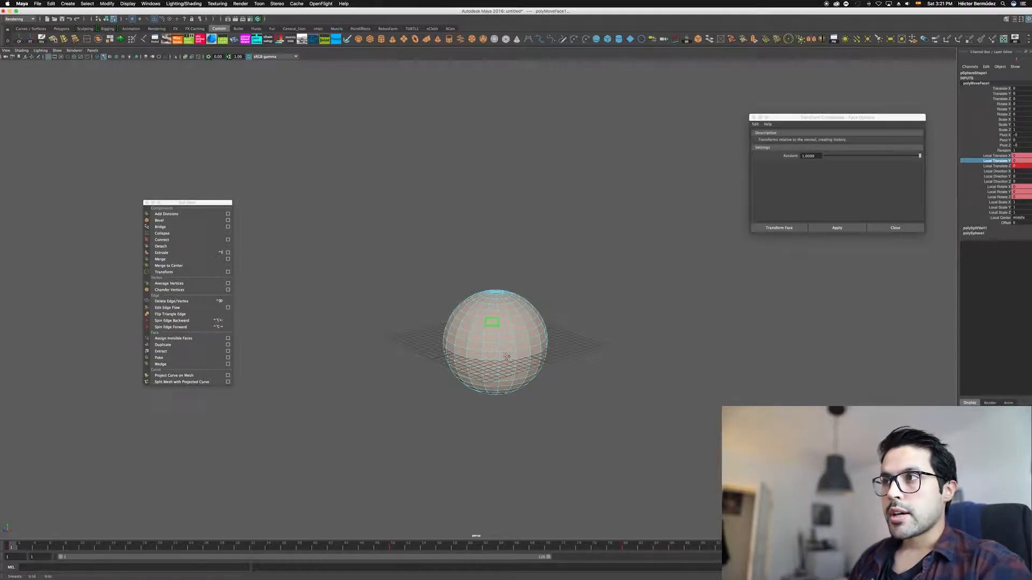
Step: Select the animated sphere as an object, delete it and create a new default polygon sphere at the origin
right_click_drag(482, 332, 515, 320)
left_click_drag(551, 279, 449, 382)
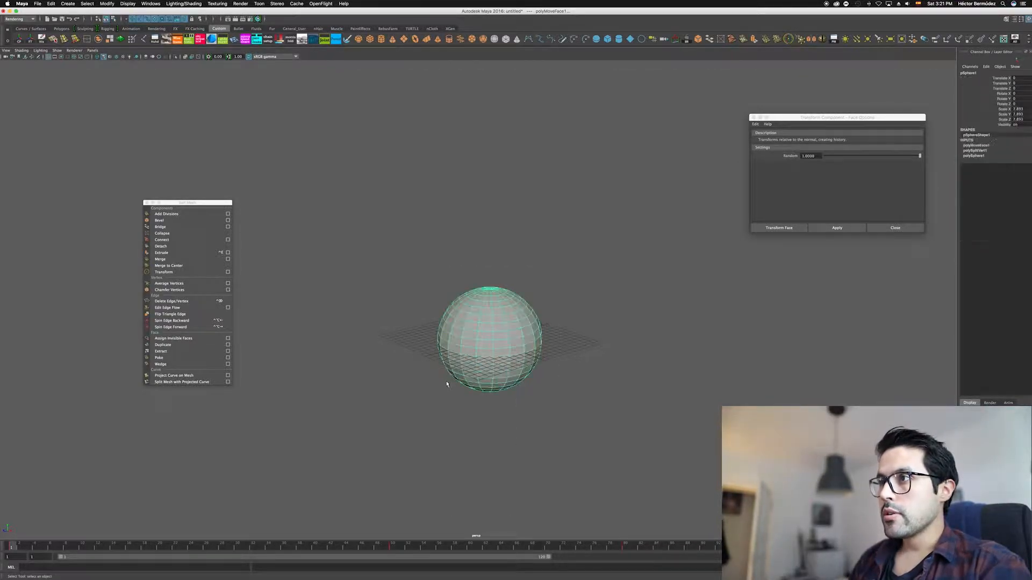
key("Delete")
right_click_drag(415, 352, 505, 373, "alt")
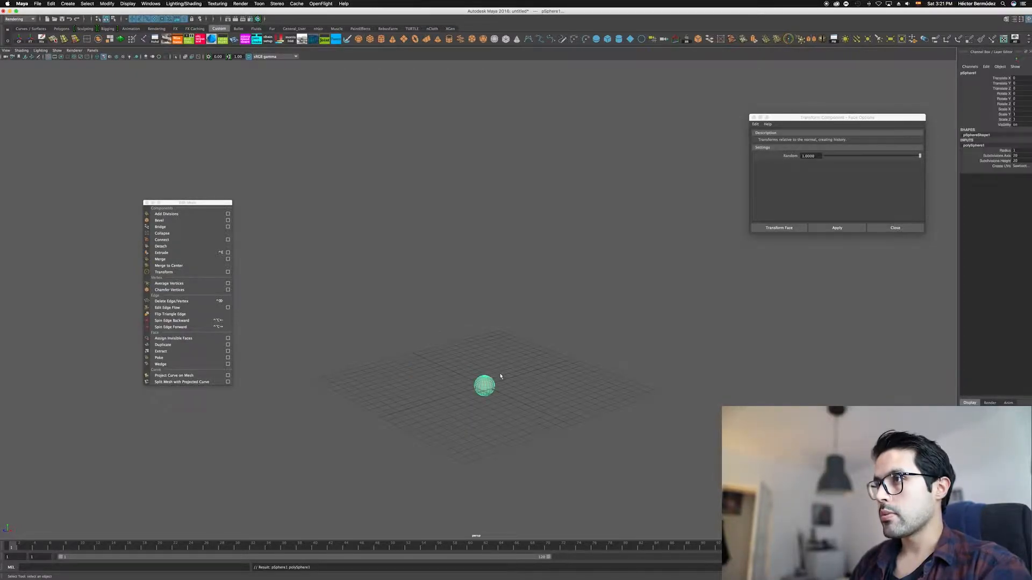
Step: Scale the new sphere uniformly to about 10.25 and set its Subdivisions Axis and Subdivisions Height to 100
key("r")
middle_click_drag(527, 428, 647, 332)
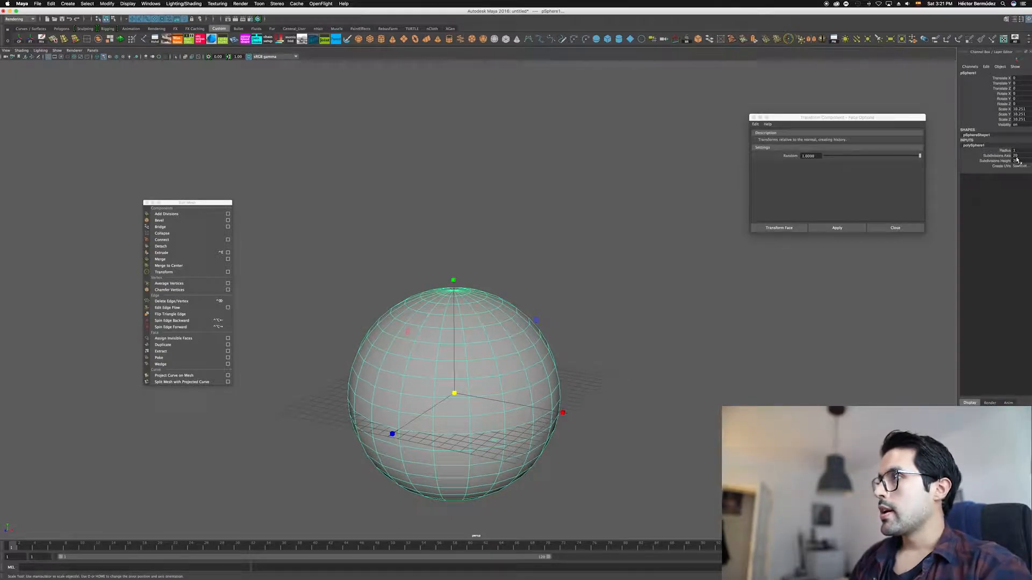
left_click_drag(1016, 156, 1019, 160)
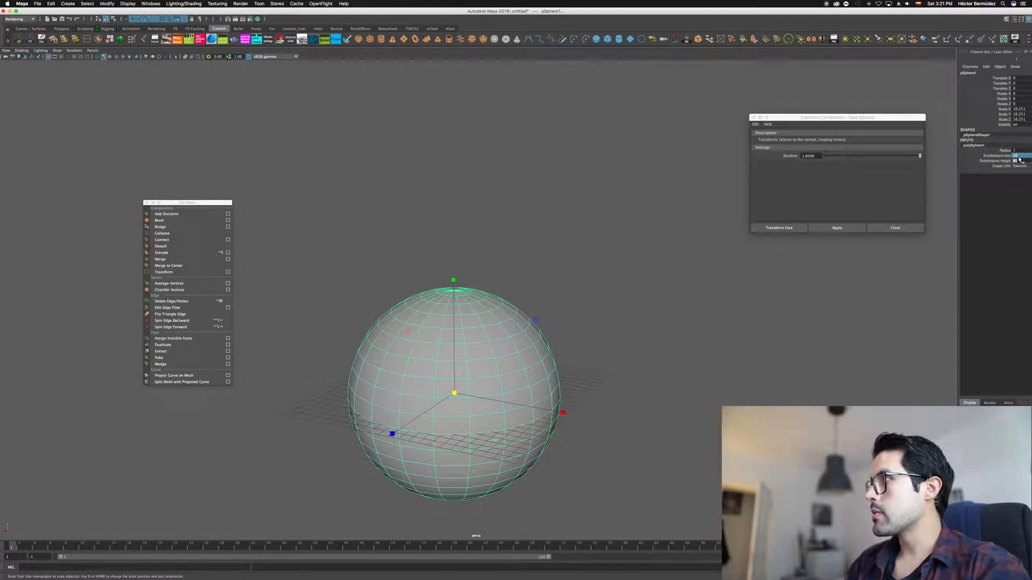
type("100")
key("Return")
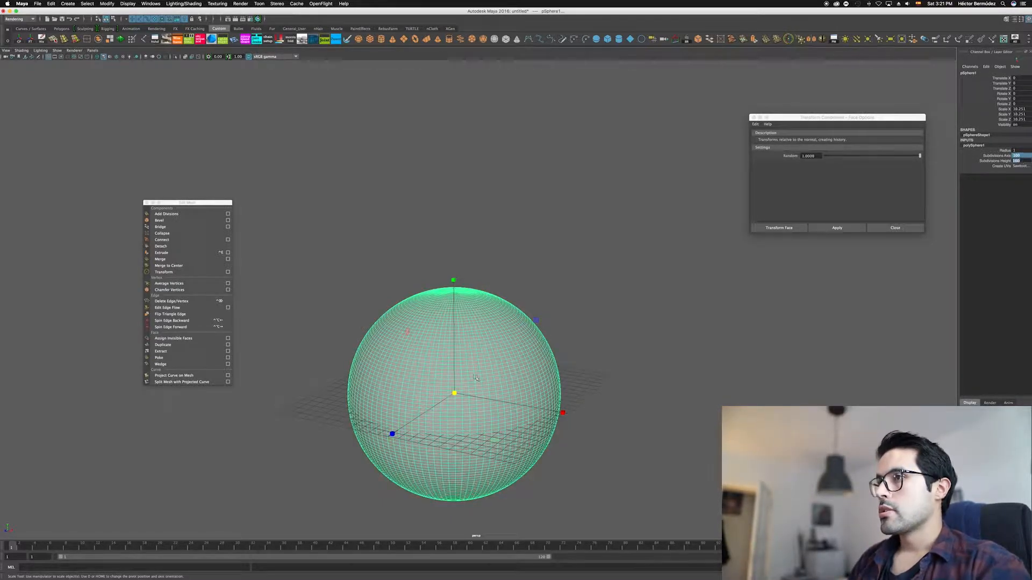
Step: Select all of the sphere's vertices and detach them so that every face becomes separate
middle_click_drag(475, 377, 482, 328, "alt")
right_click_drag(483, 328, 489, 373, "alt")
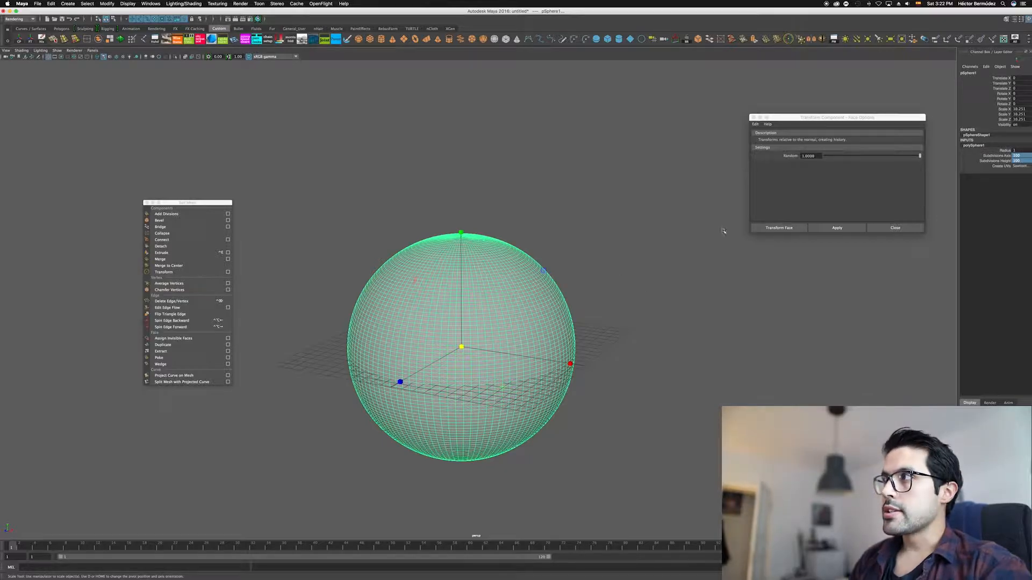
left_click_drag(507, 316, 475, 317, "alt")
key("q")
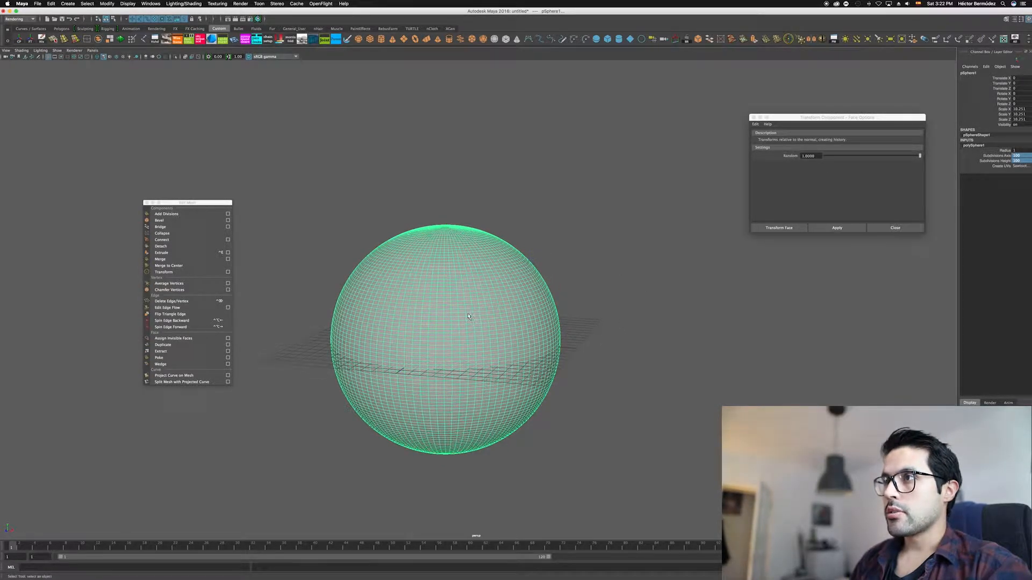
right_click_drag(467, 317, 418, 307)
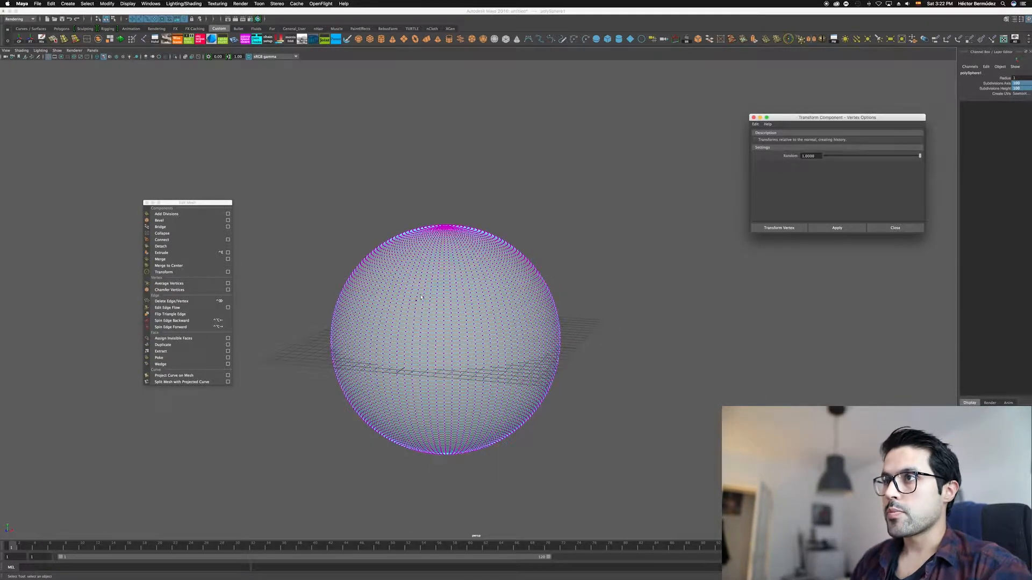
left_click_drag(263, 138, 696, 514)
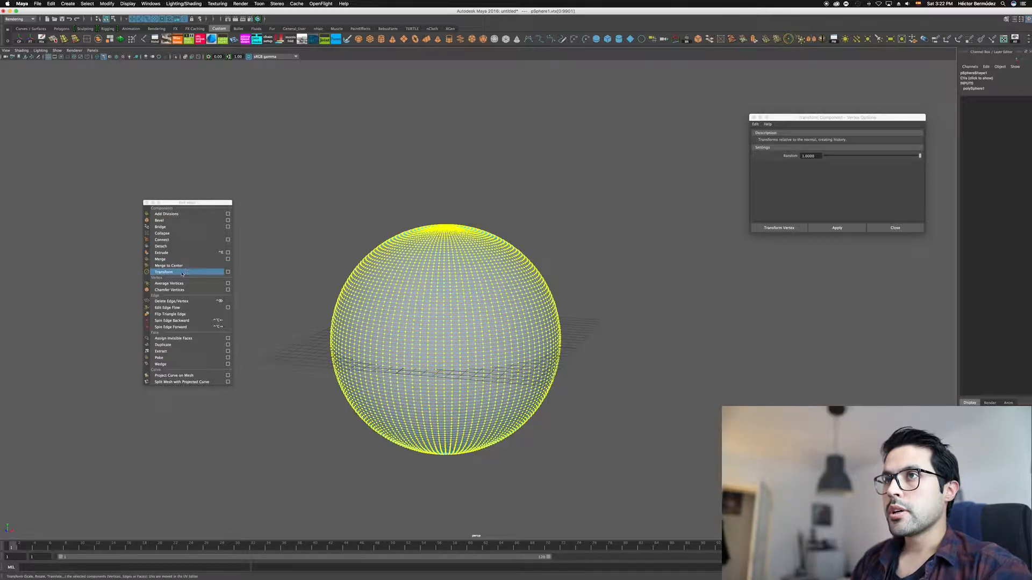
left_click(161, 248)
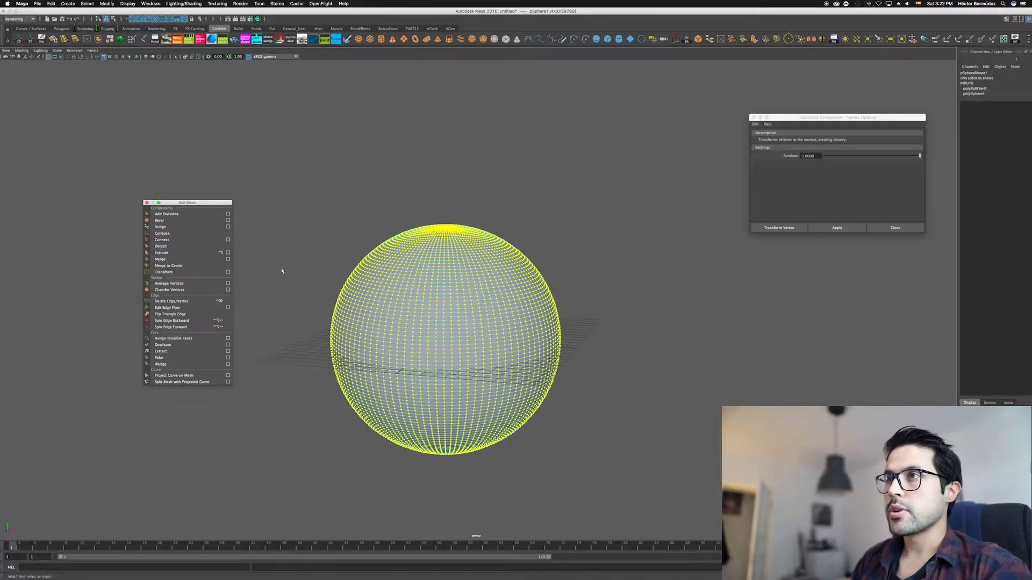
Step: Select all of the sphere's detached faces and apply the Transform component operation to them
right_click_drag(451, 307, 446, 312)
left_click_drag(295, 179, 683, 490)
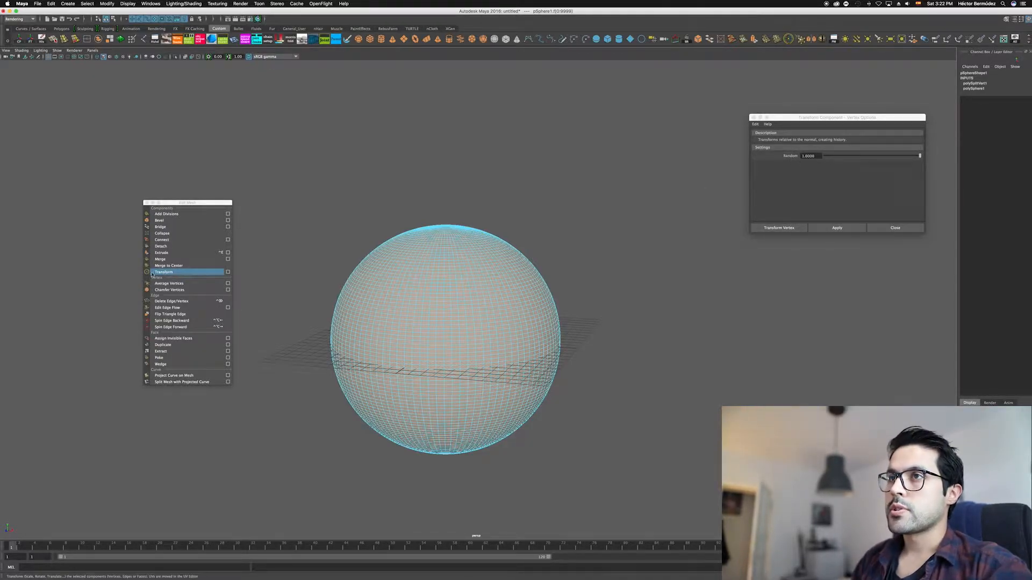
left_click(172, 273)
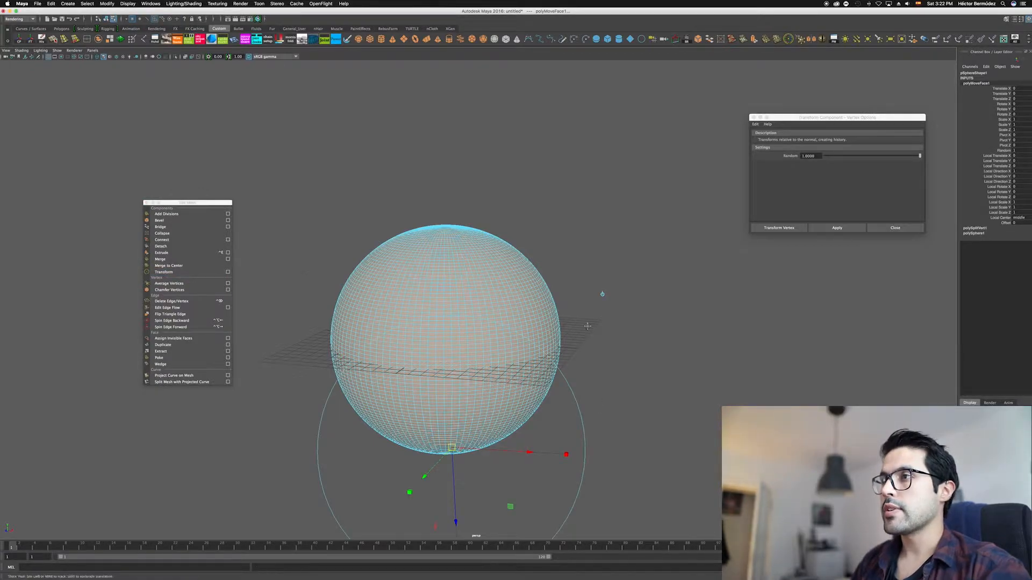
Step: Scatter the sphere's faces far outward along their normals with a large positive Local Translate Z
middle_click_drag(603, 292, 582, 150, "alt")
left_click_drag(433, 378, 469, 472)
right_click_drag(469, 471, 442, 317, "alt")
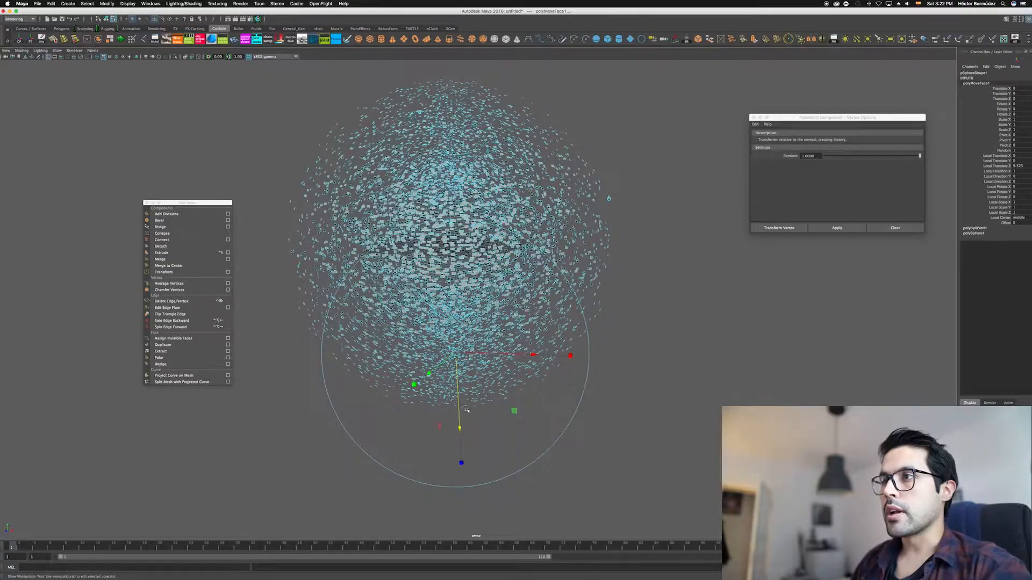
left_click_drag(460, 422, 477, 480)
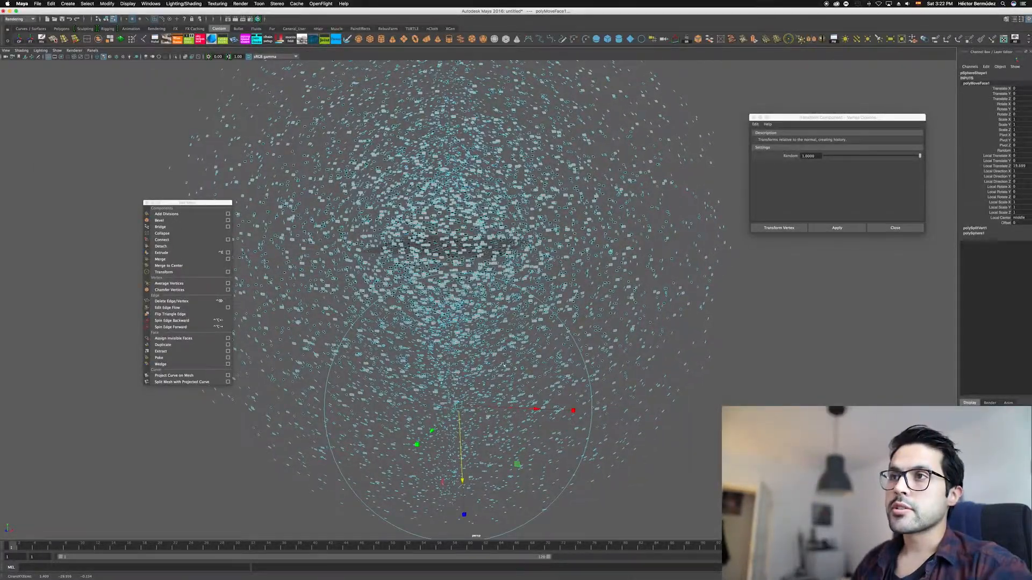